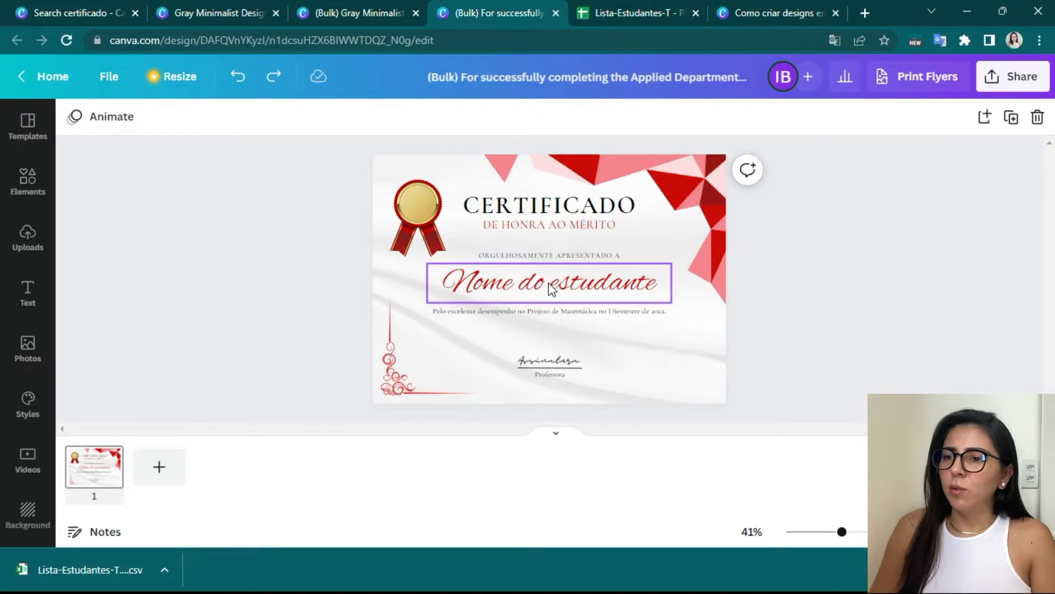
Replace the certificate's name placeholder with the copied student name, duplicate the page, and return to the Lista-Estudantes-T sheet
key("ctrl+v")
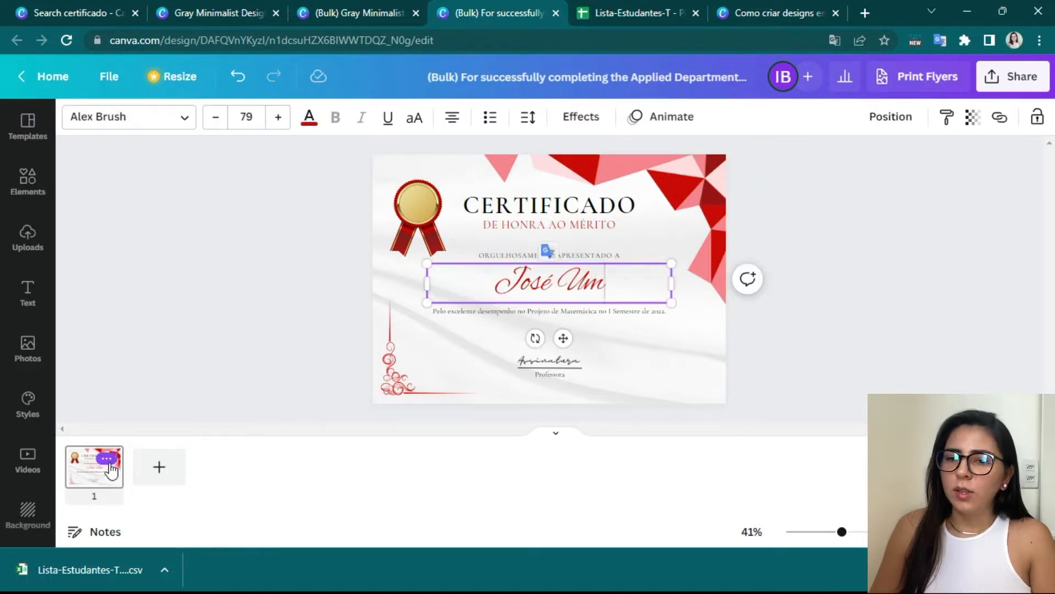
left_click(113, 455)
left_click(209, 254)
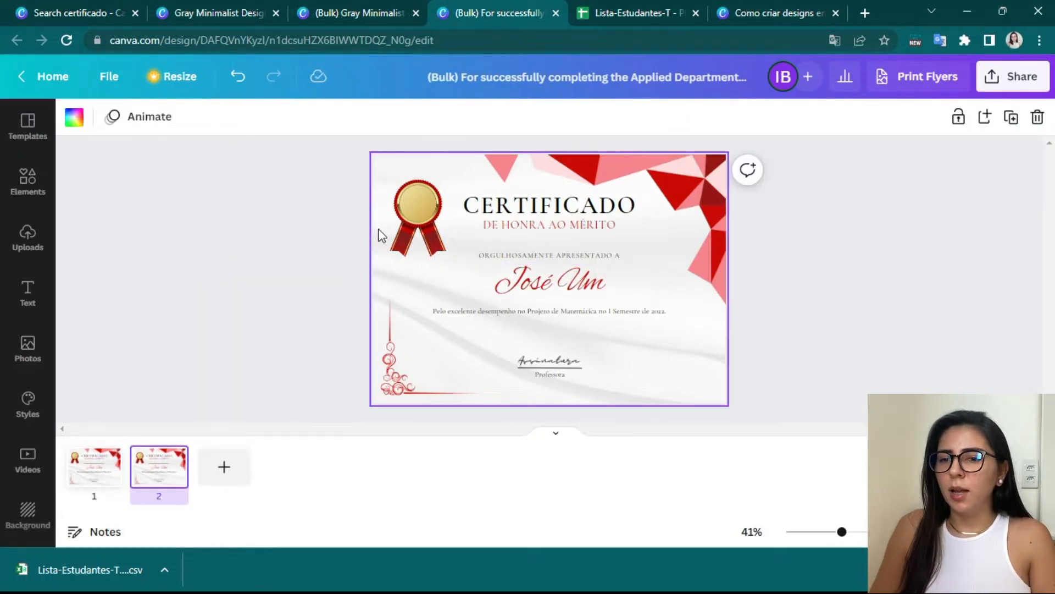
left_click(610, 7)
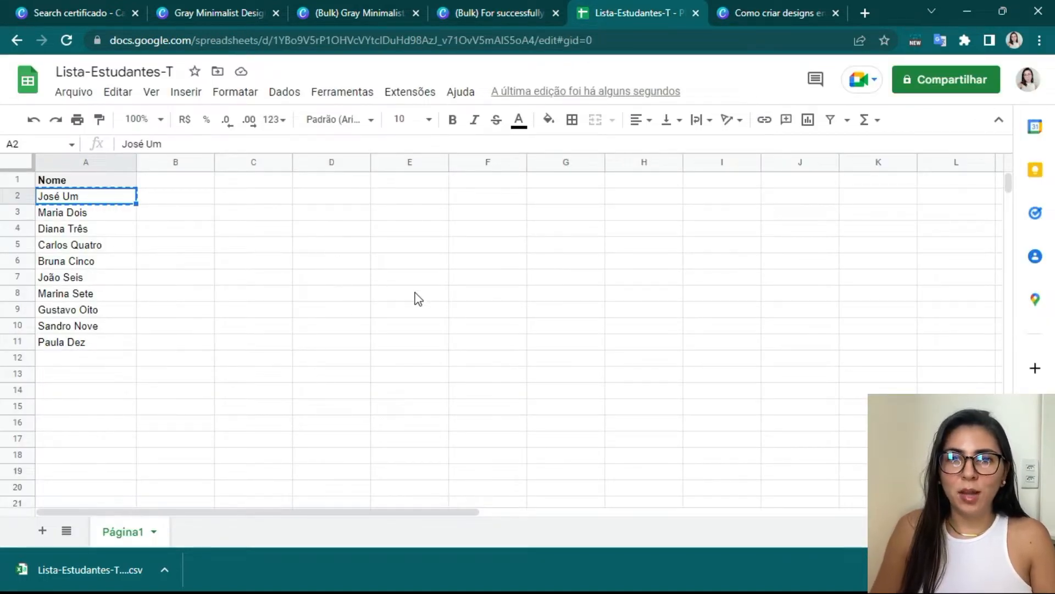
Generate certificate pages in bulk from the connected Nome data field and open the third page
key("ctrl+shift+Tab")
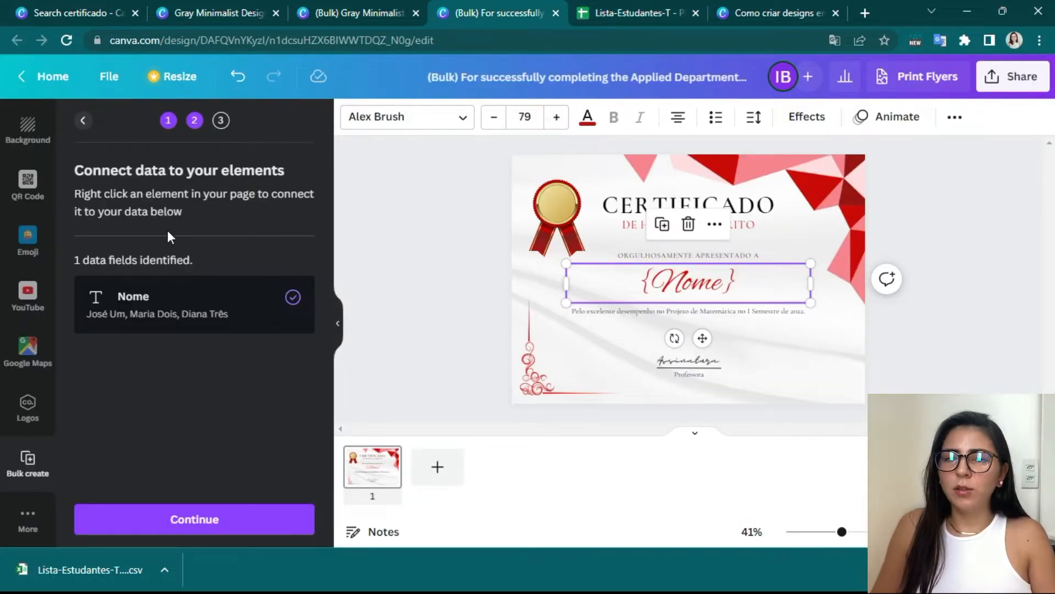
left_click(208, 522)
left_click(196, 520)
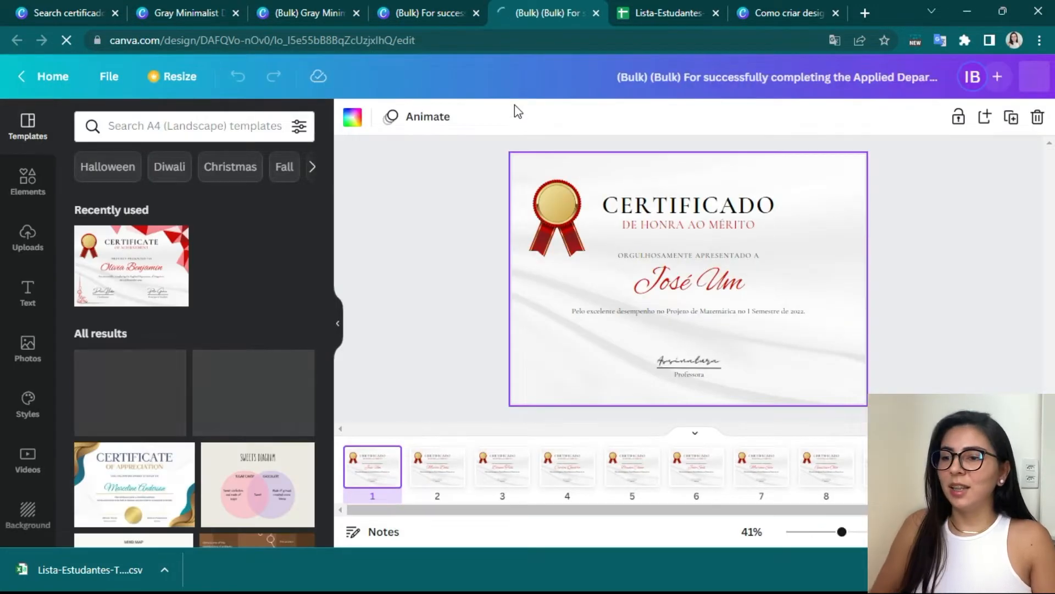
left_click(506, 474)
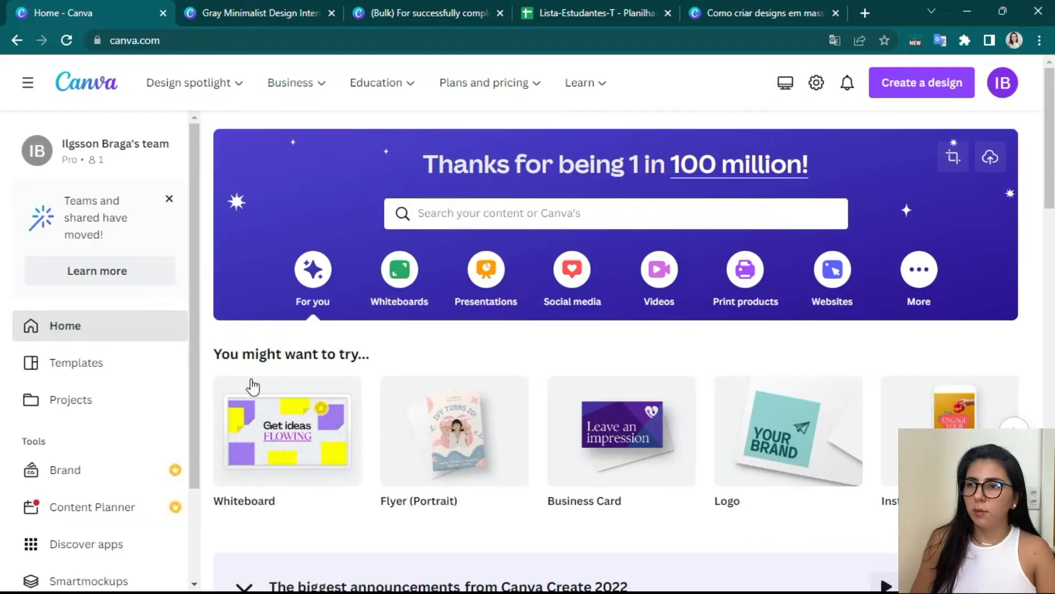
Review the help article on creating designs in bulk, and look at the certificate design
left_click(786, 11)
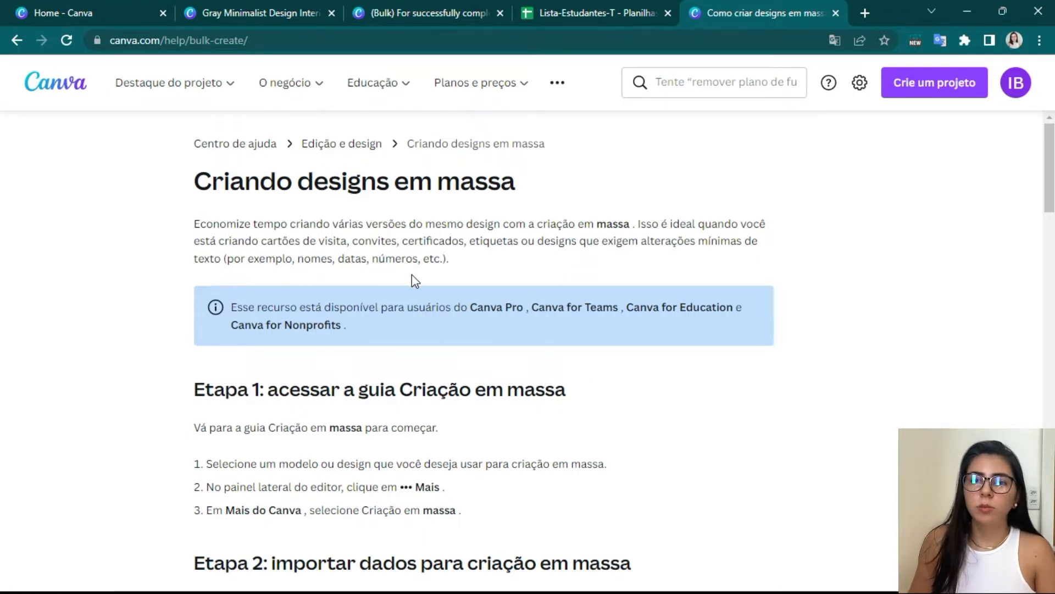
left_click(111, 7)
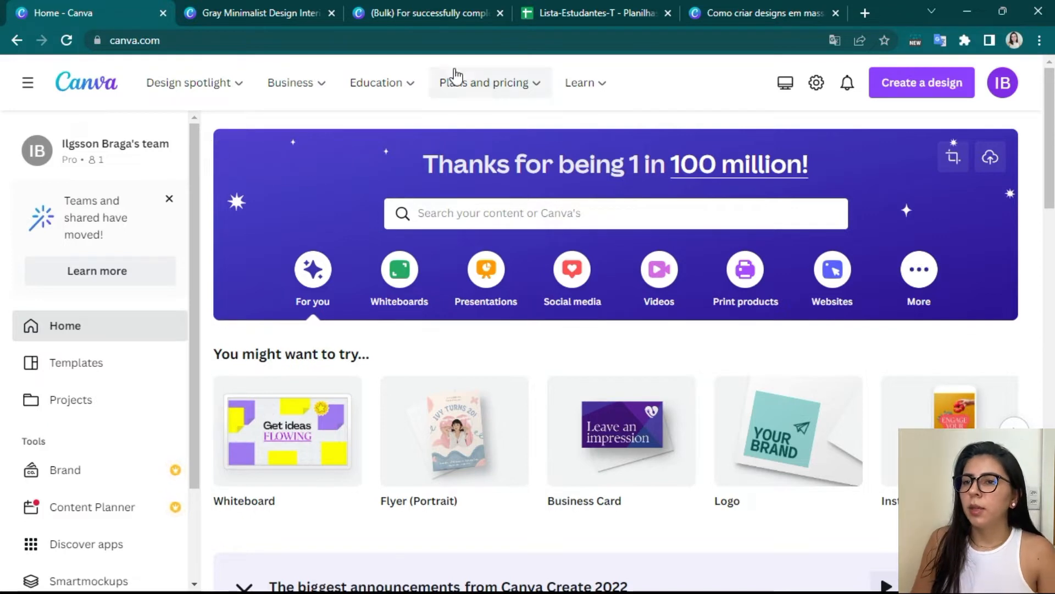
left_click(419, 9)
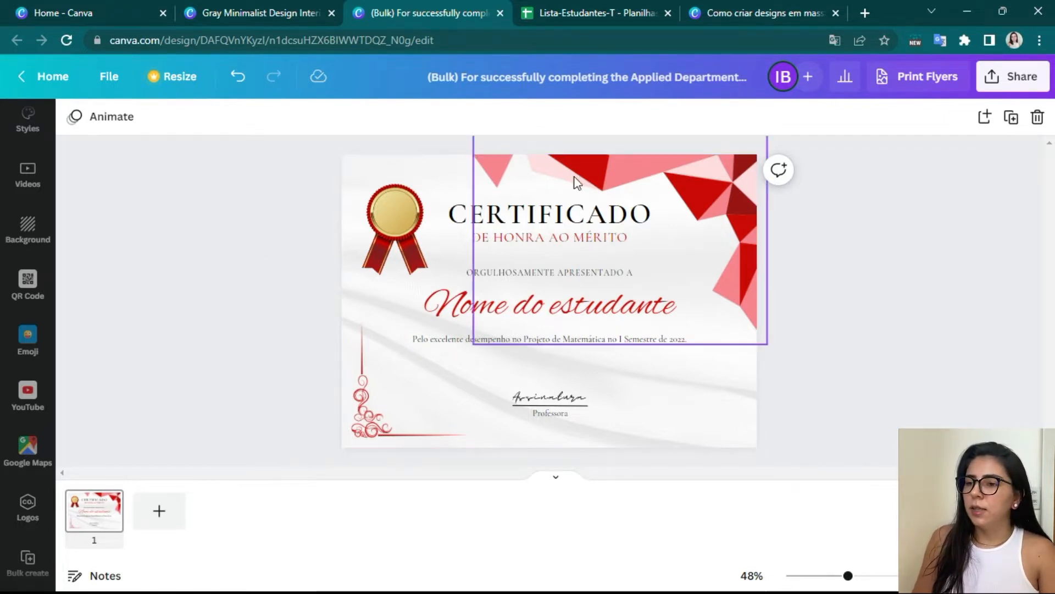
Search the Canva templates for "certificado" and browse the certificate designs
left_click(90, 11)
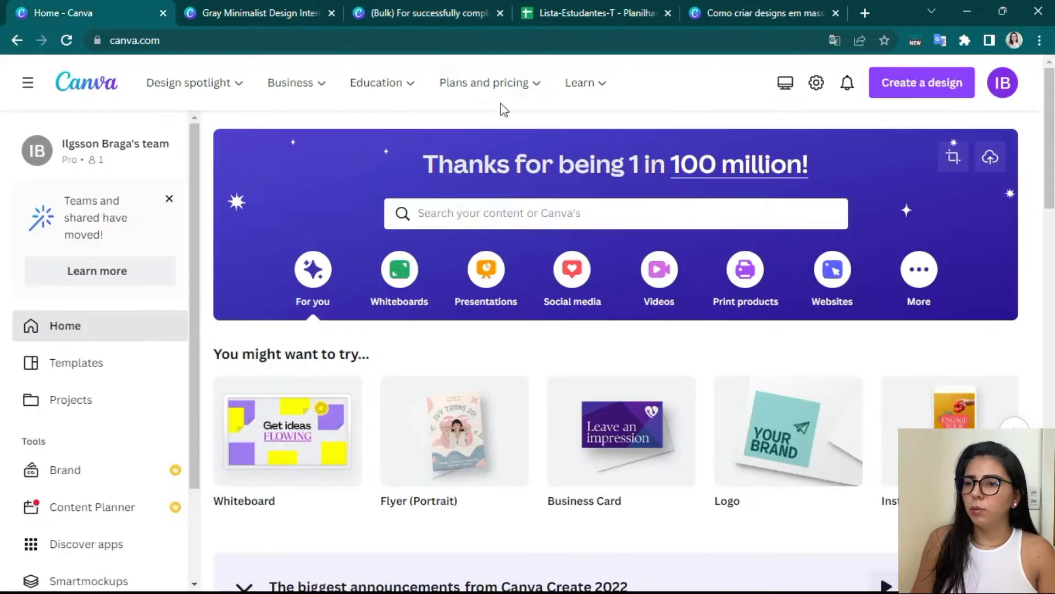
left_click(507, 207)
type("certi")
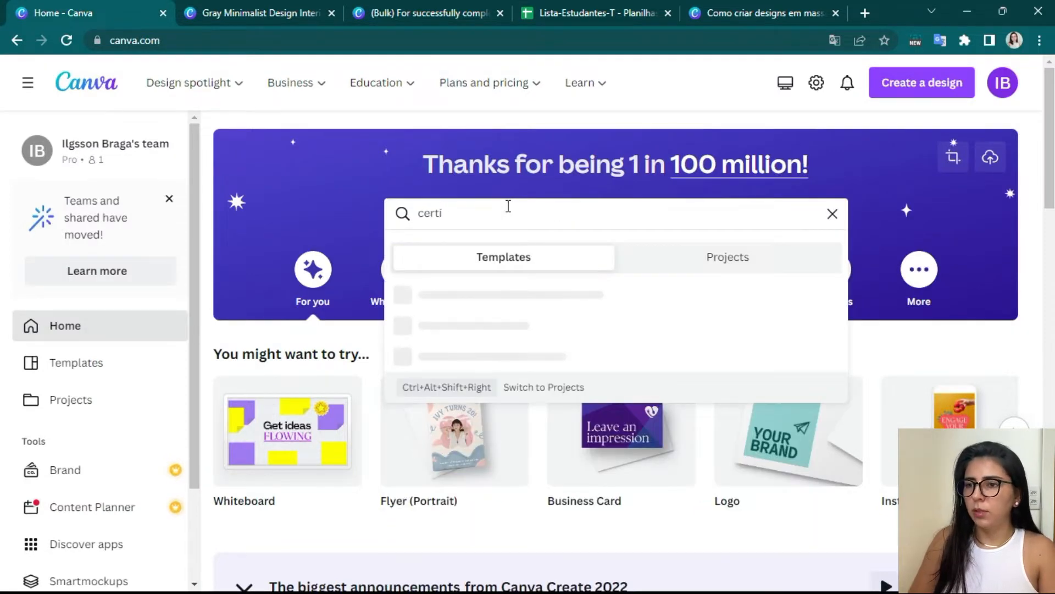
type("ficado")
key("Return")
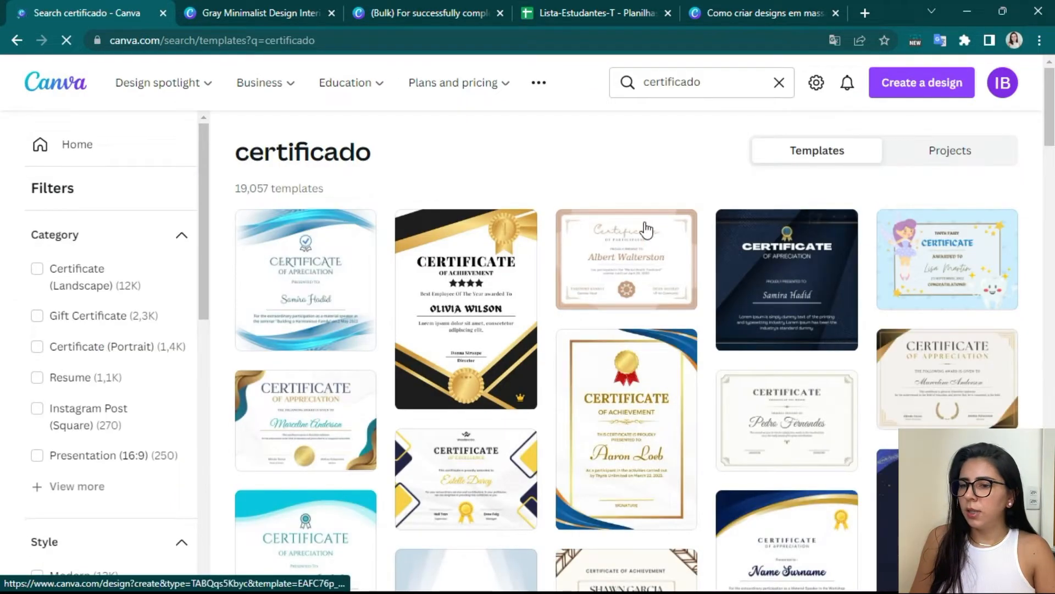
scroll(604, 195, "down", 10)
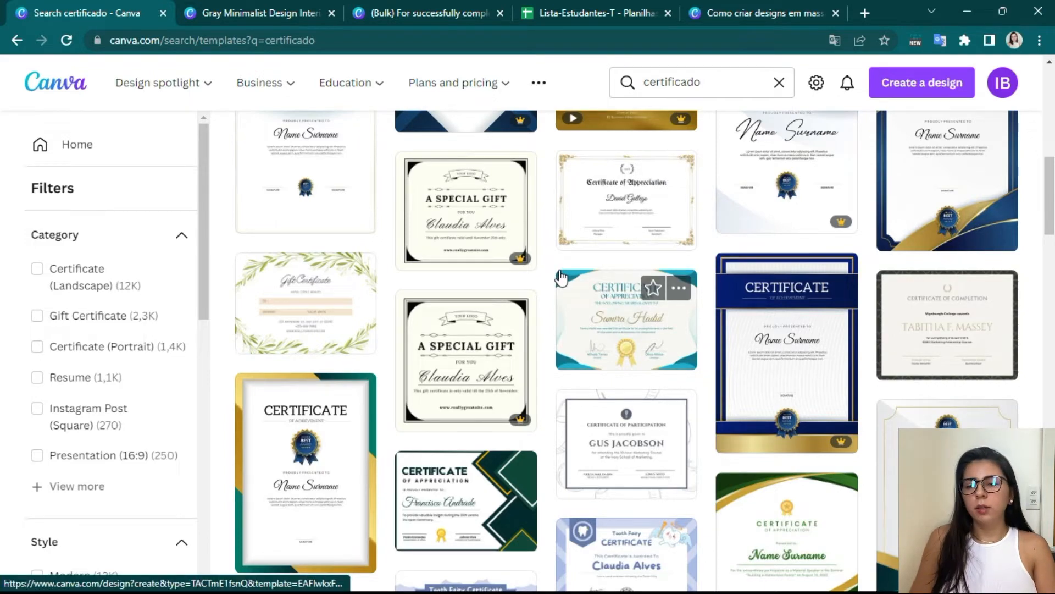
scroll(555, 283, "up", 6)
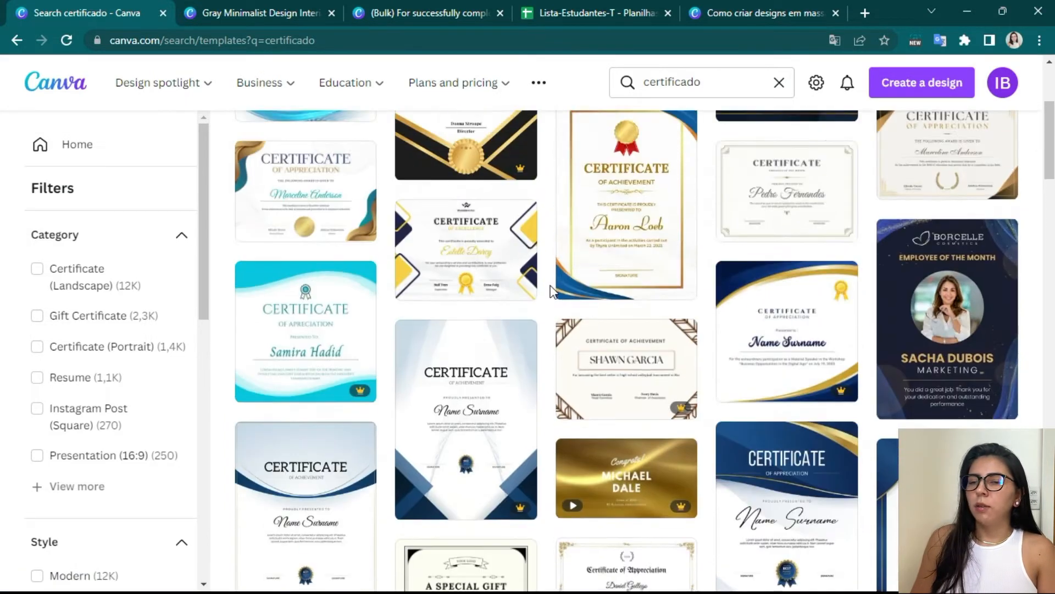
scroll(552, 292, "up", 4)
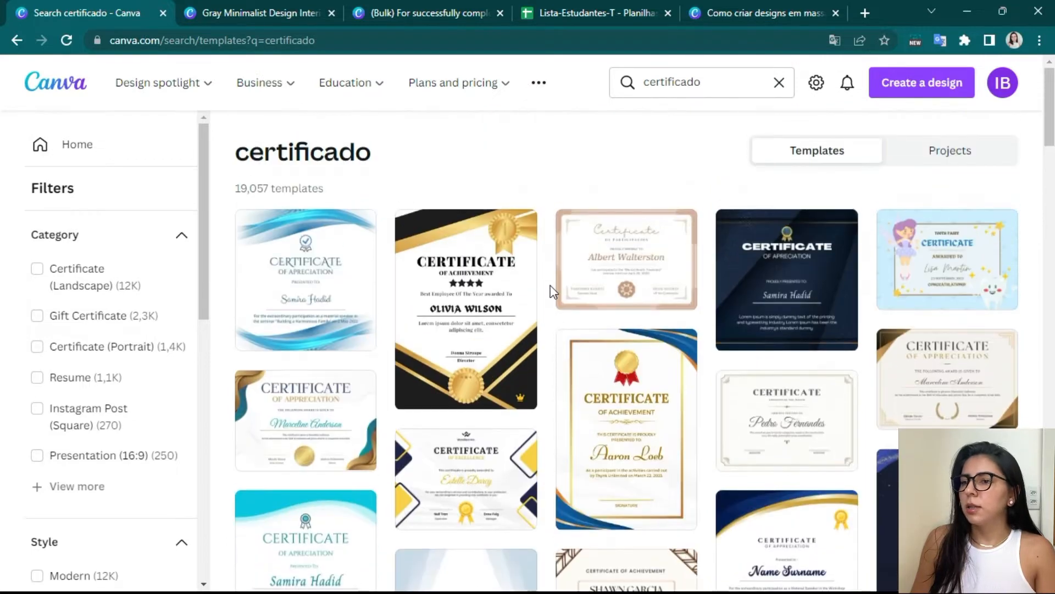
Duplicate the "Nome do estudante" certificate page twice so the design has three pages
mouse_move(509, 86)
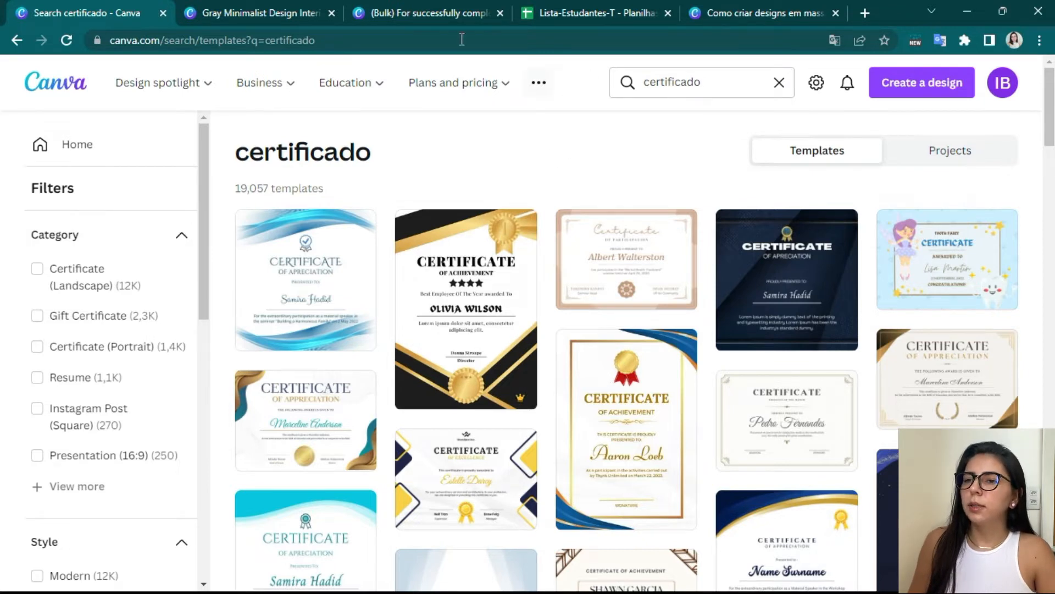
left_click(380, 7)
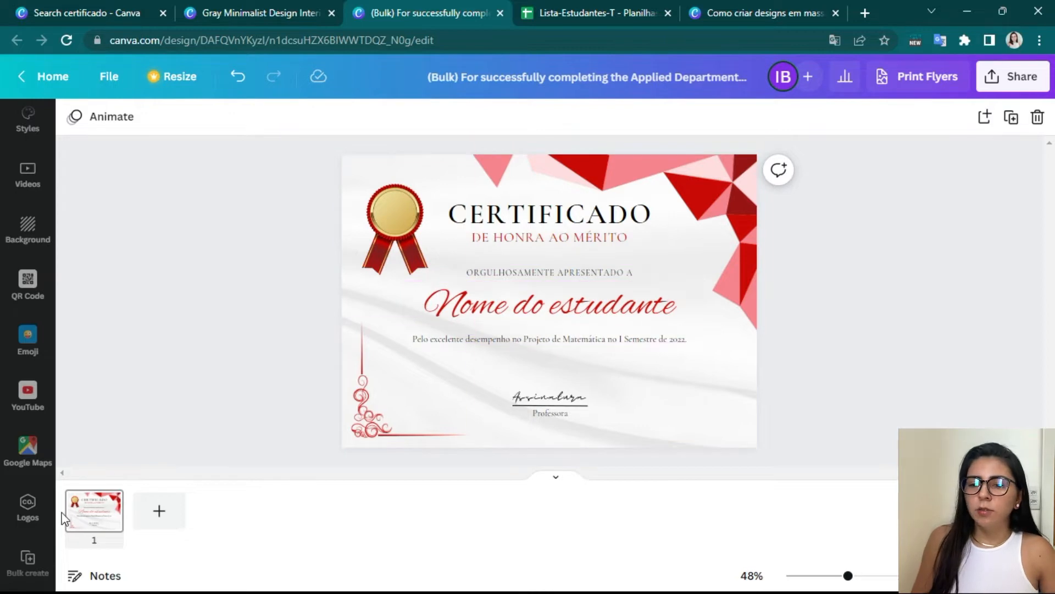
left_click(113, 503)
left_click(184, 298)
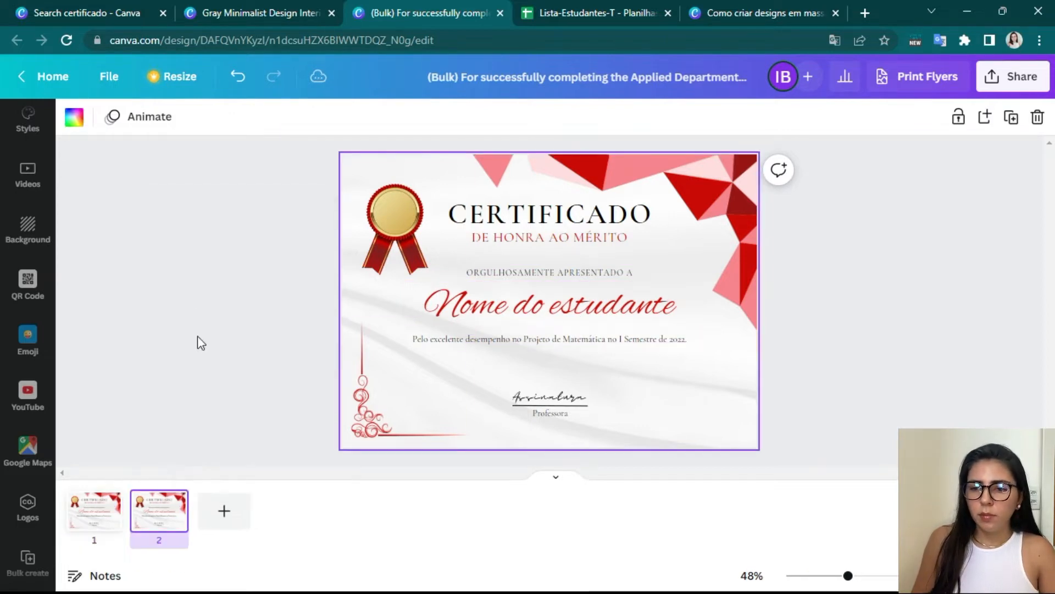
left_click(184, 502)
left_click(271, 297)
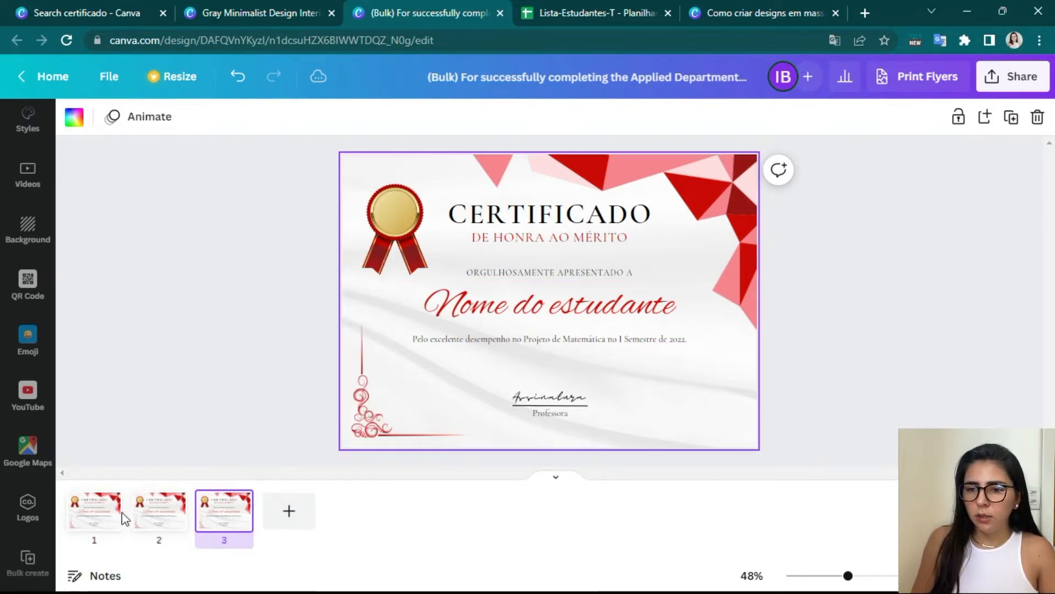
Replace the name placeholder on the certificate pages with numbered students, using Estudante 2 on page 2 and Estudante 3 on page 3
left_click(95, 514)
double_click(552, 307)
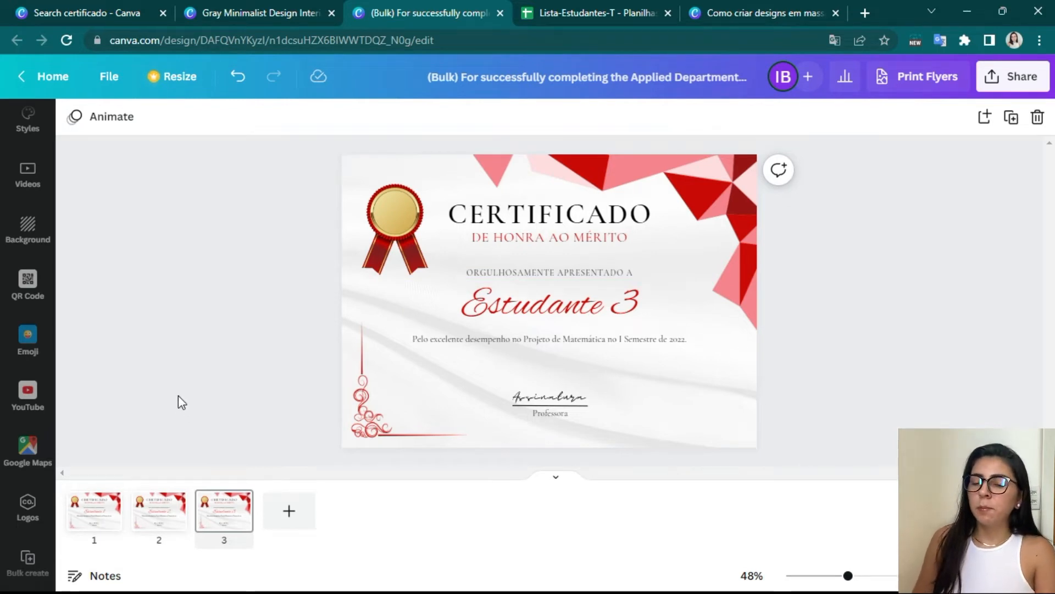
mouse_move(184, 520)
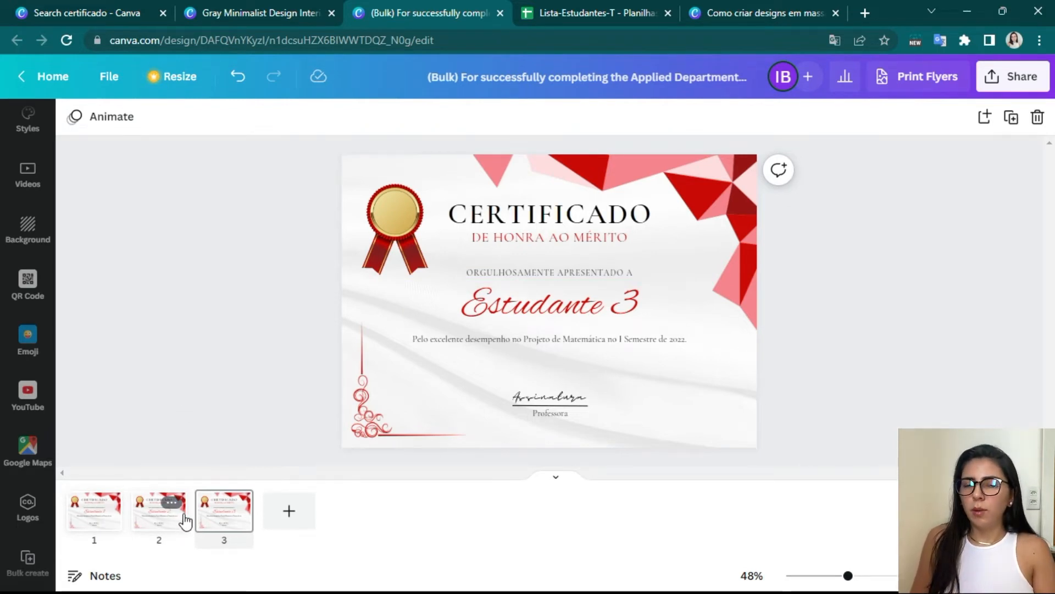
left_click(170, 526)
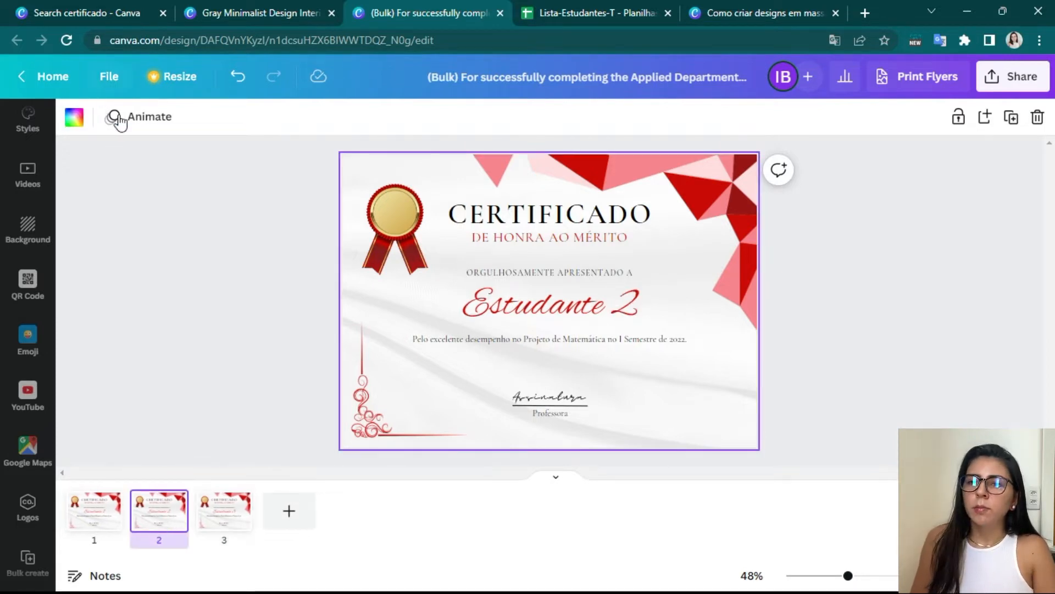
Undo the student name edits and page duplications, back to the single certificate with its placeholder
left_click(239, 79)
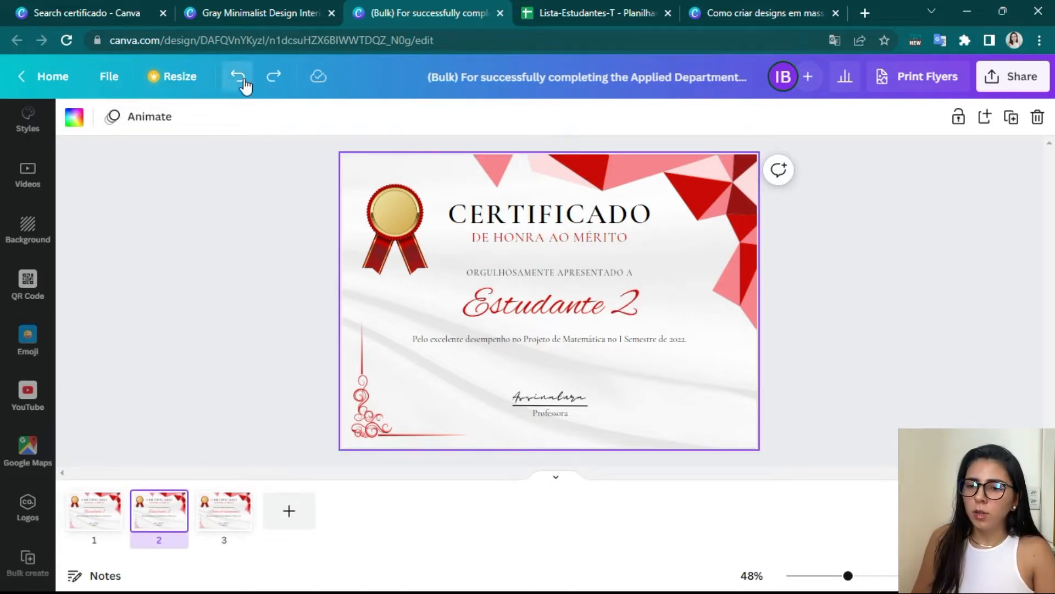
left_click(242, 82)
left_click(243, 81)
left_click(241, 80)
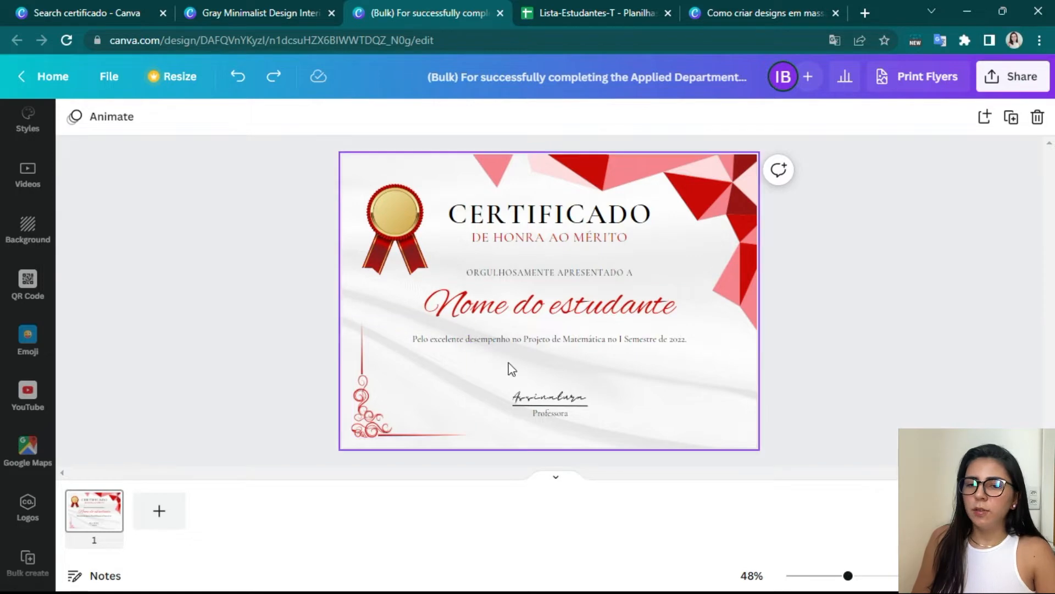
Open the Bulk create app for the certificate design
scroll(40, 205, "down", 2)
scroll(31, 186, "up", 2)
scroll(30, 165, "down", 2)
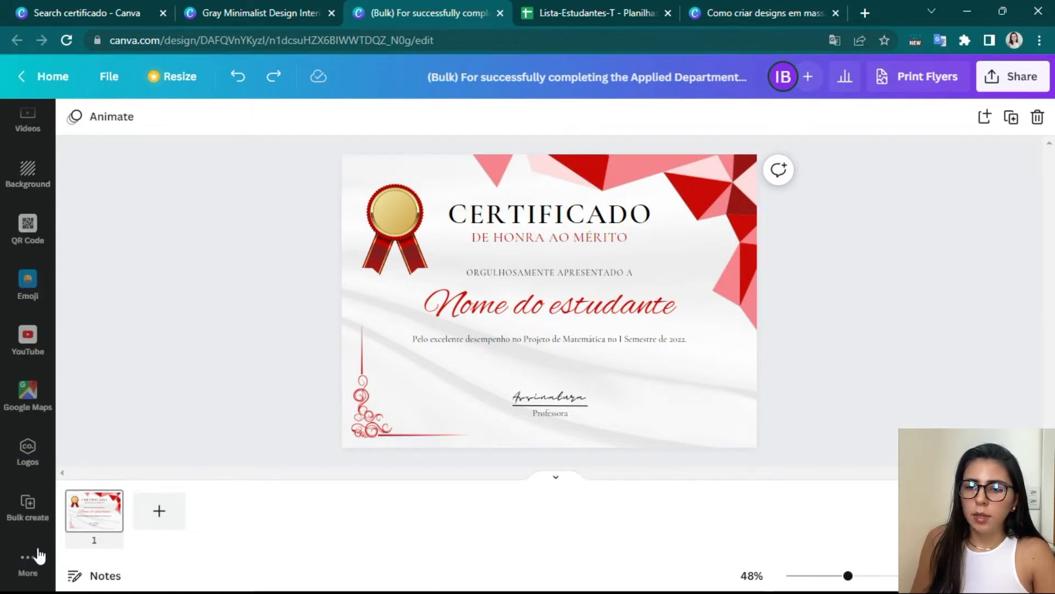
left_click(27, 561)
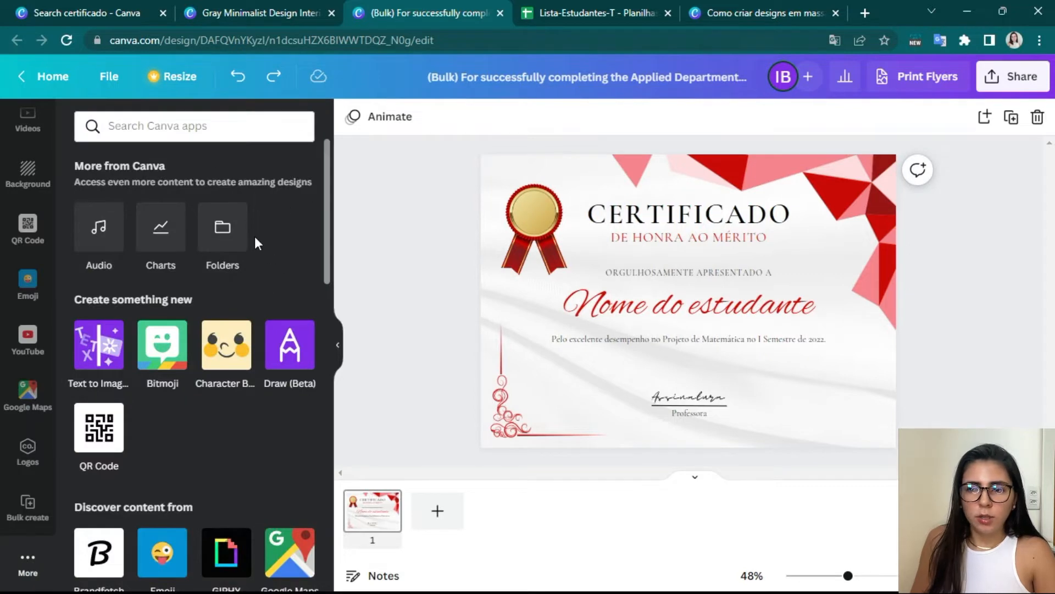
left_click(209, 126)
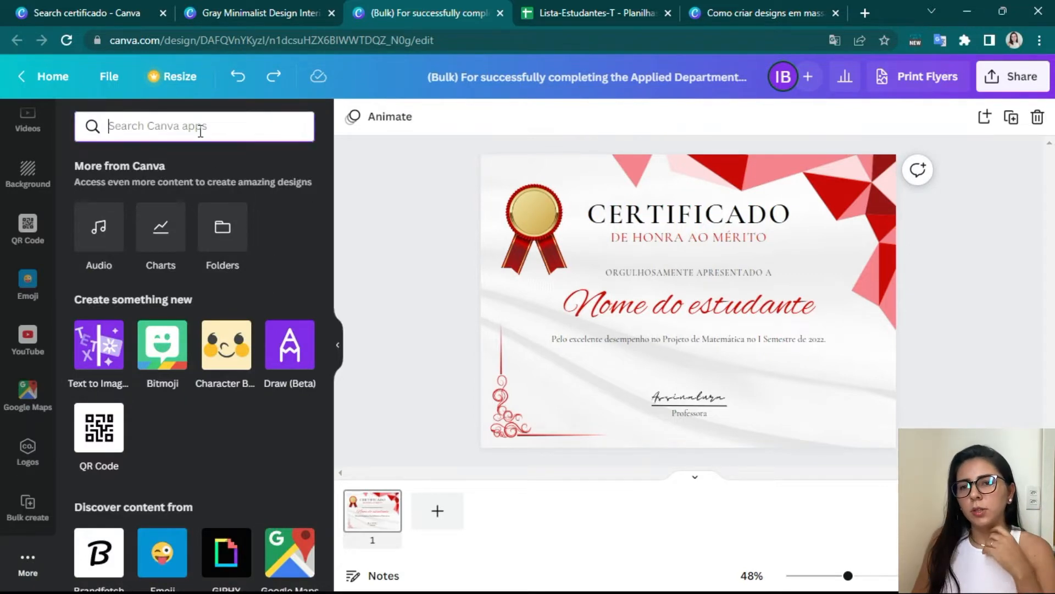
left_click(31, 525)
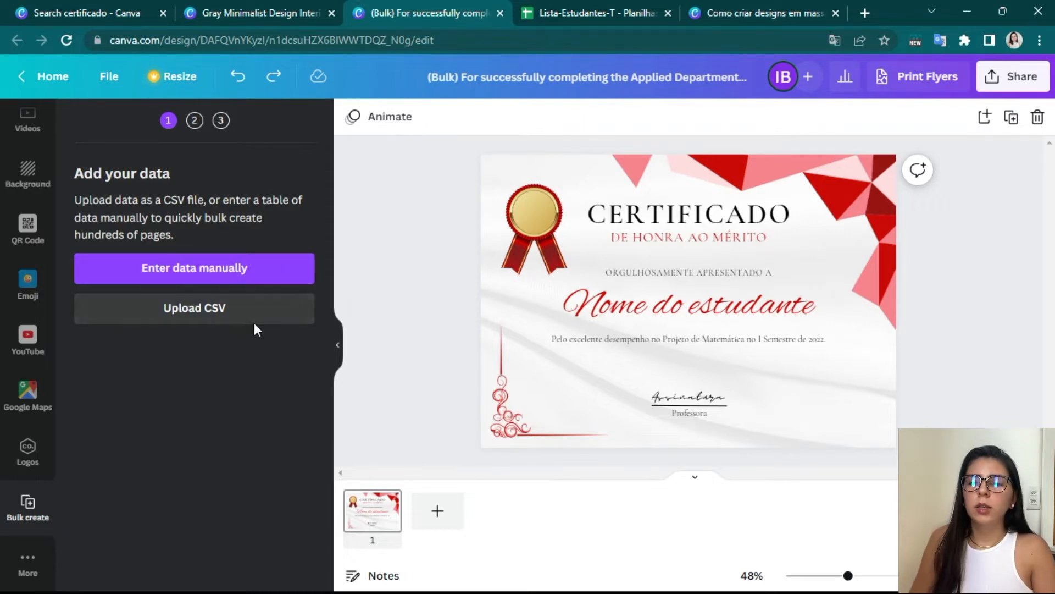
Enter the bulk data manually in a text column named Nome, with rows Estudante A, Estudante B and Estudante C
left_click(202, 279)
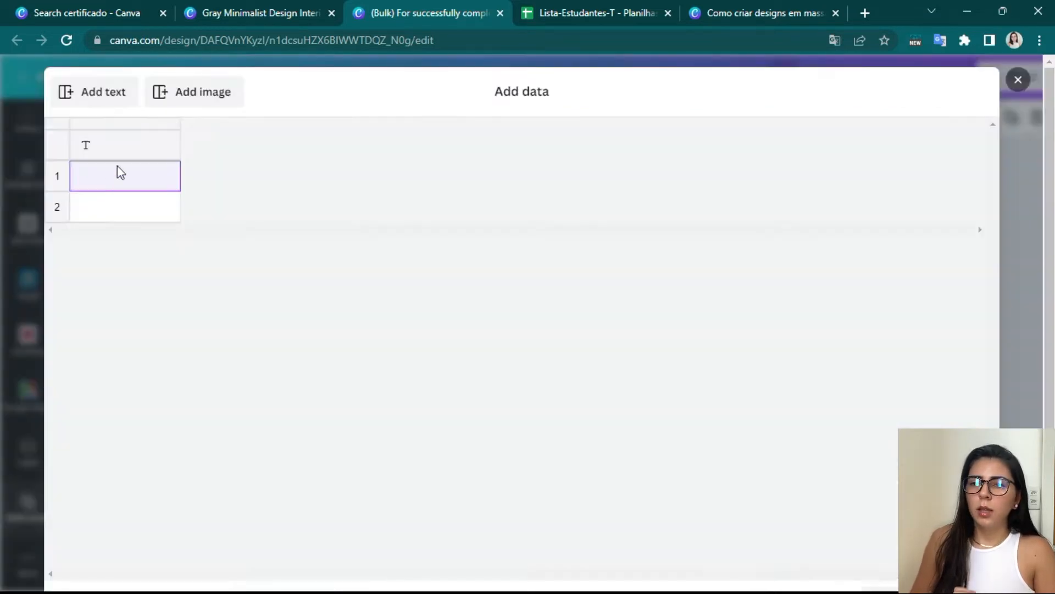
left_click(136, 144)
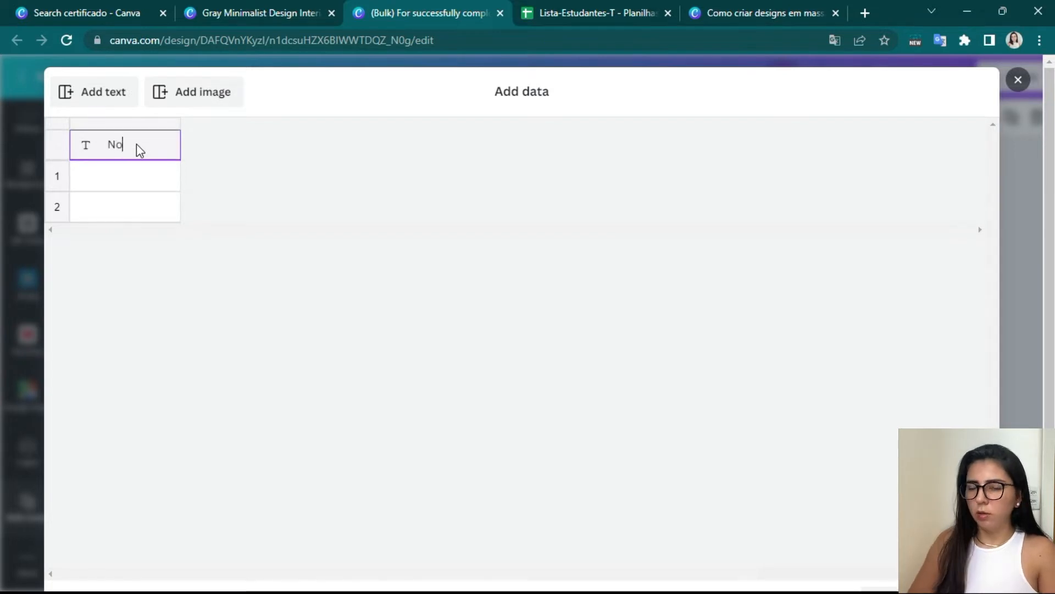
left_click(138, 179)
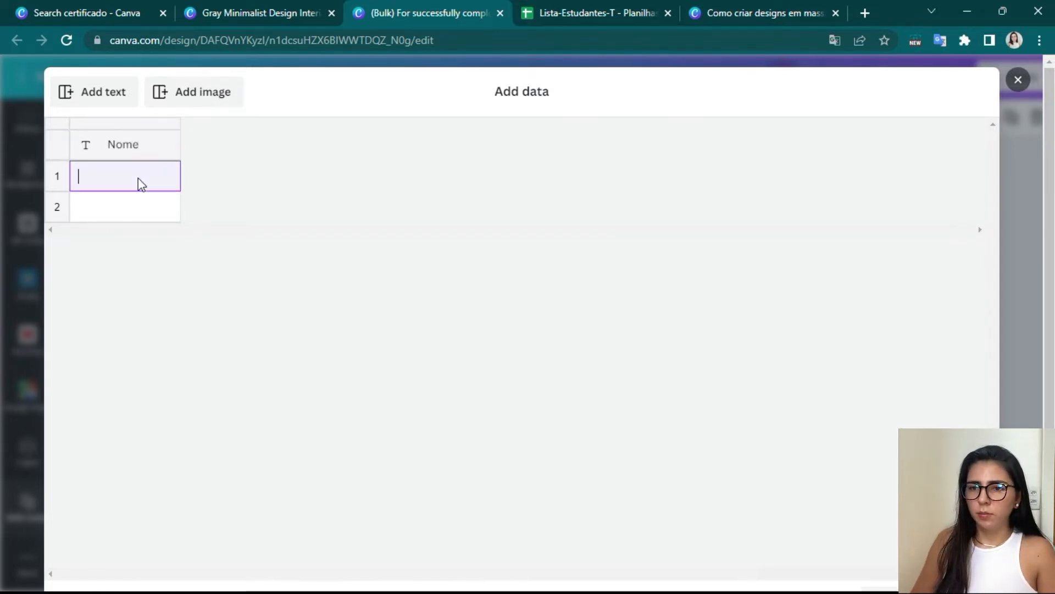
type("Estud")
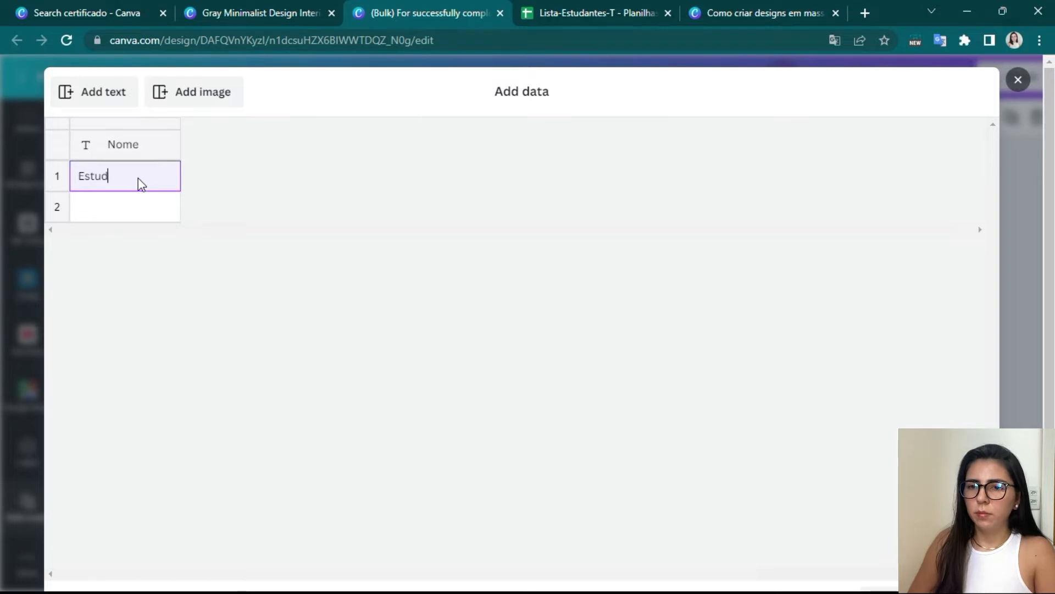
type("ante A")
key("Return")
type("Estudante B")
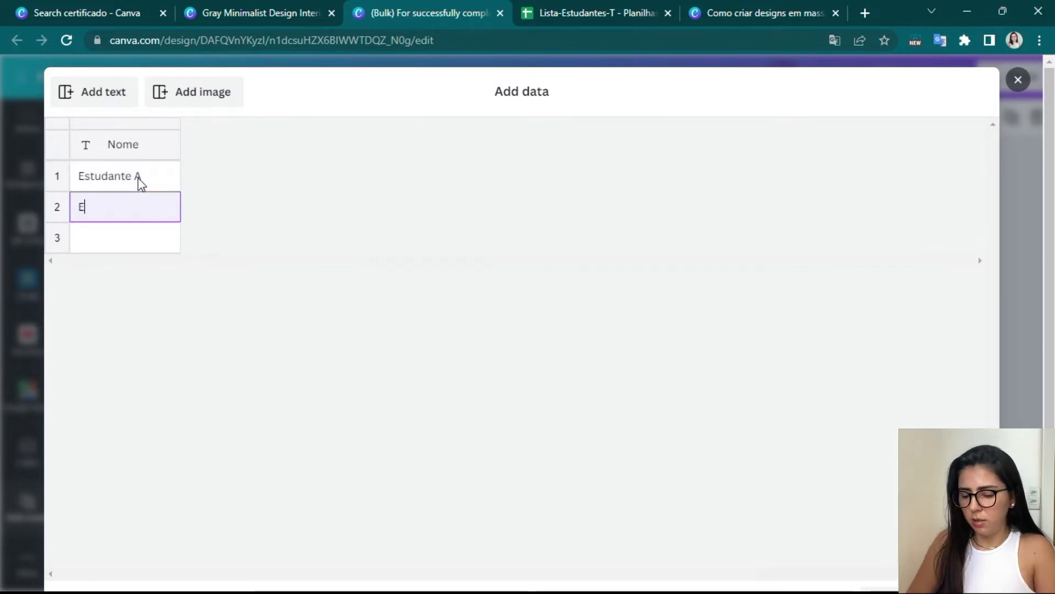
key("Return")
type("Estudante C")
key("Return")
Delete the surplus empty rows below Estudante C and confirm the bulk data table
right_click(155, 278)
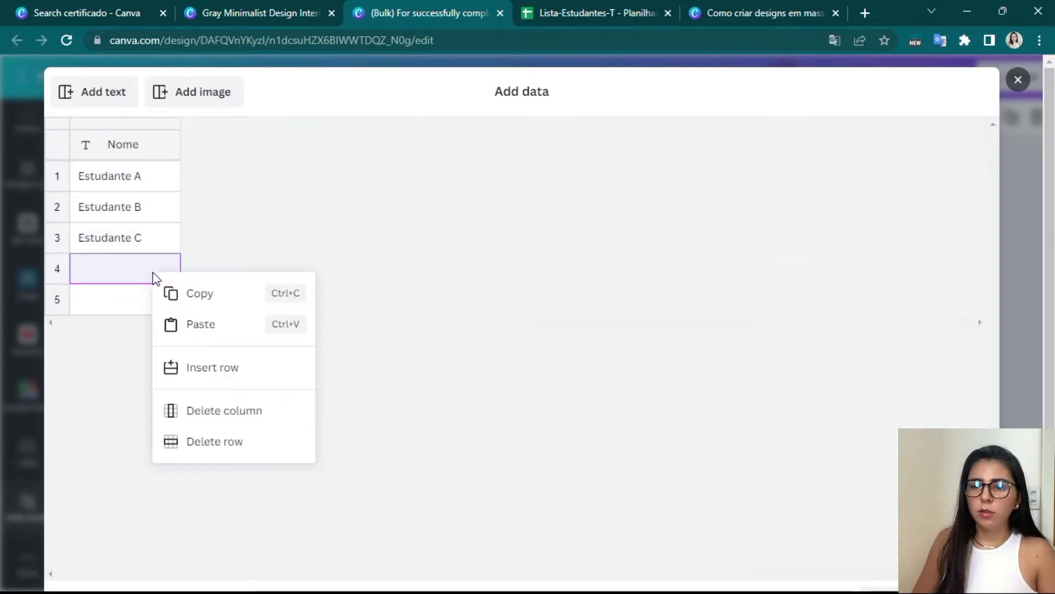
left_click(231, 442)
right_click(160, 281)
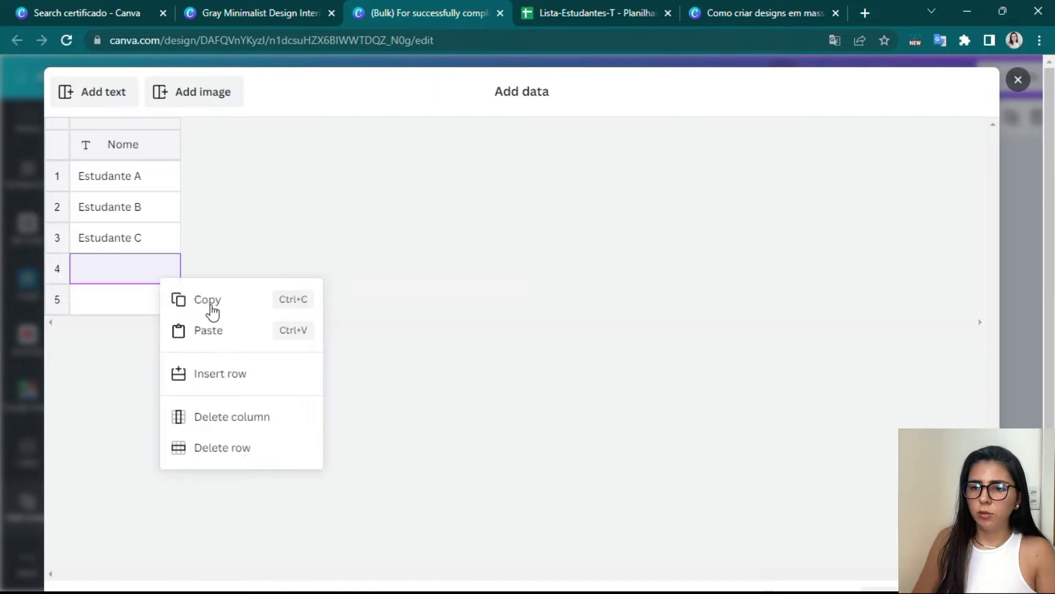
left_click(226, 446)
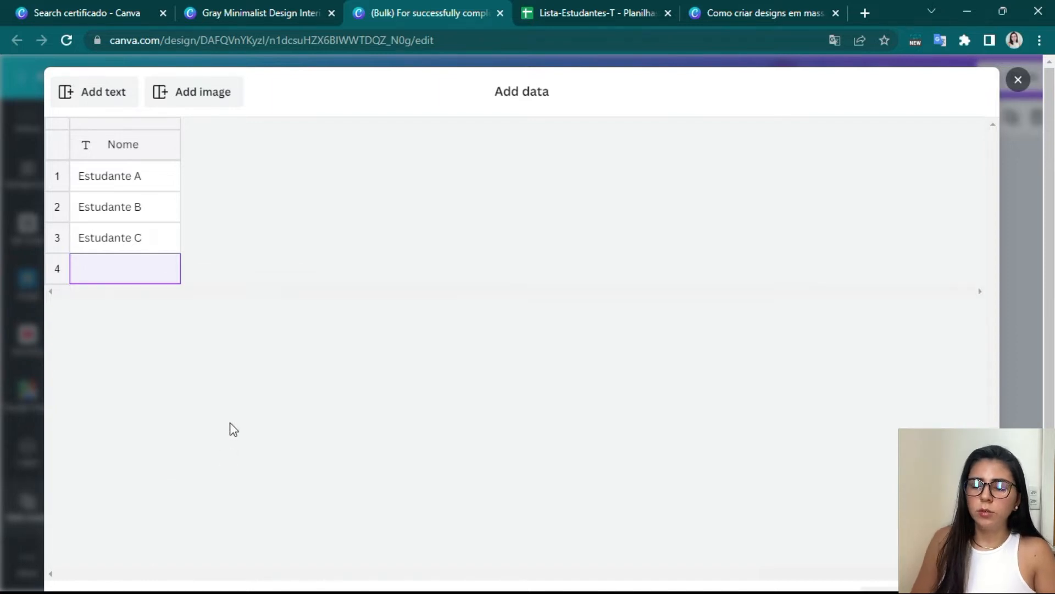
left_click(160, 145)
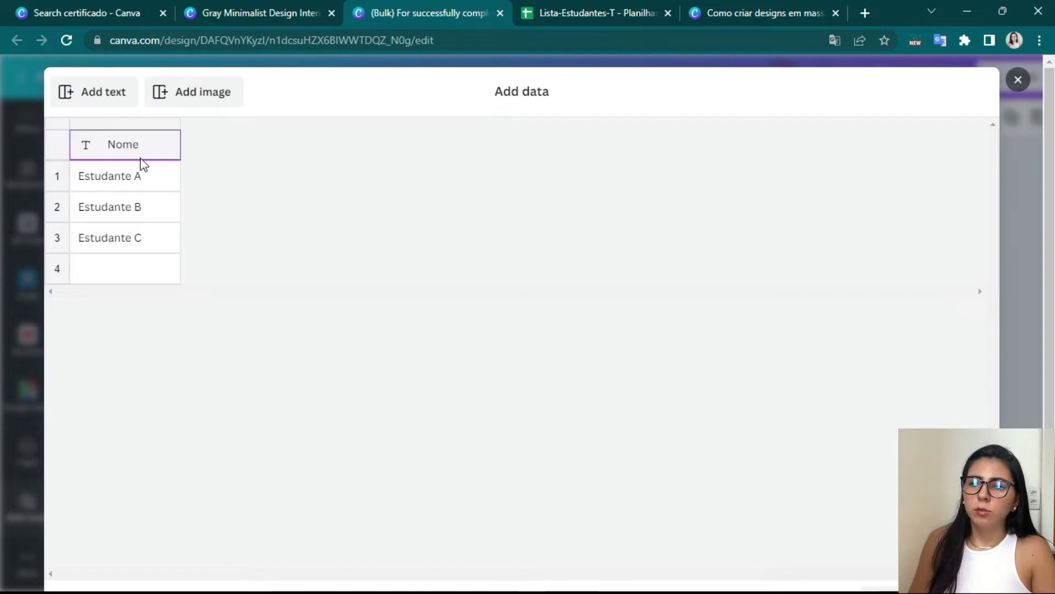
scroll(217, 197, "down", 1)
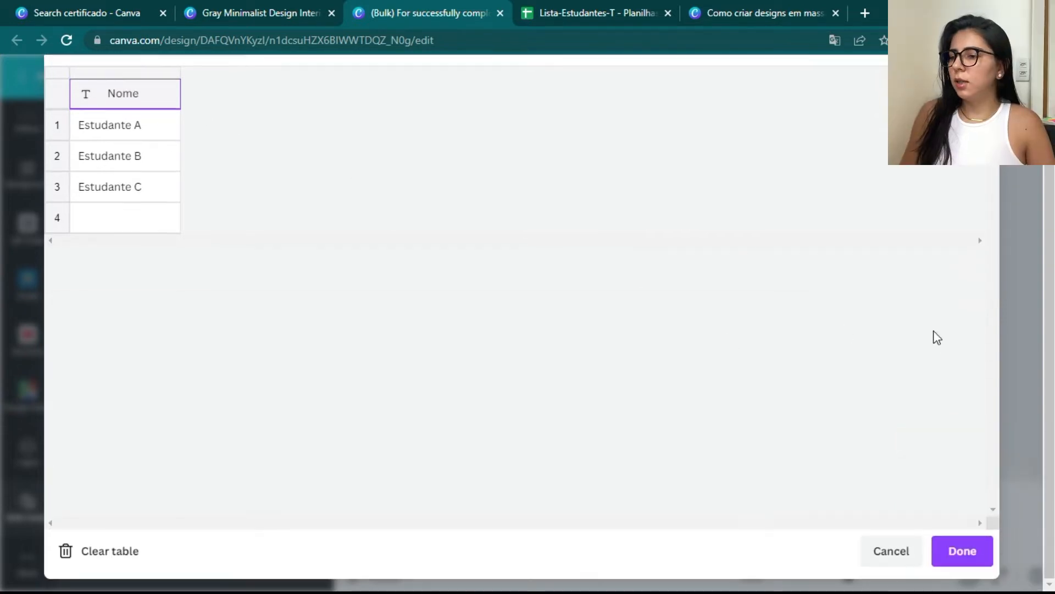
left_click(972, 552)
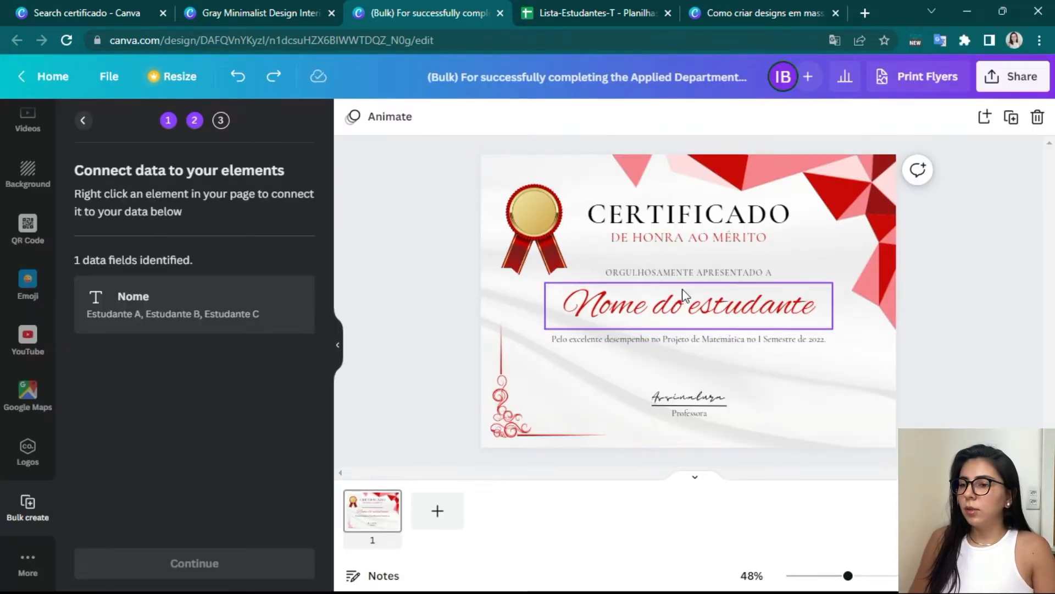
Connect the Nome do estudante text on the certificate to the Nome data field and continue to applying the data
left_click(693, 313)
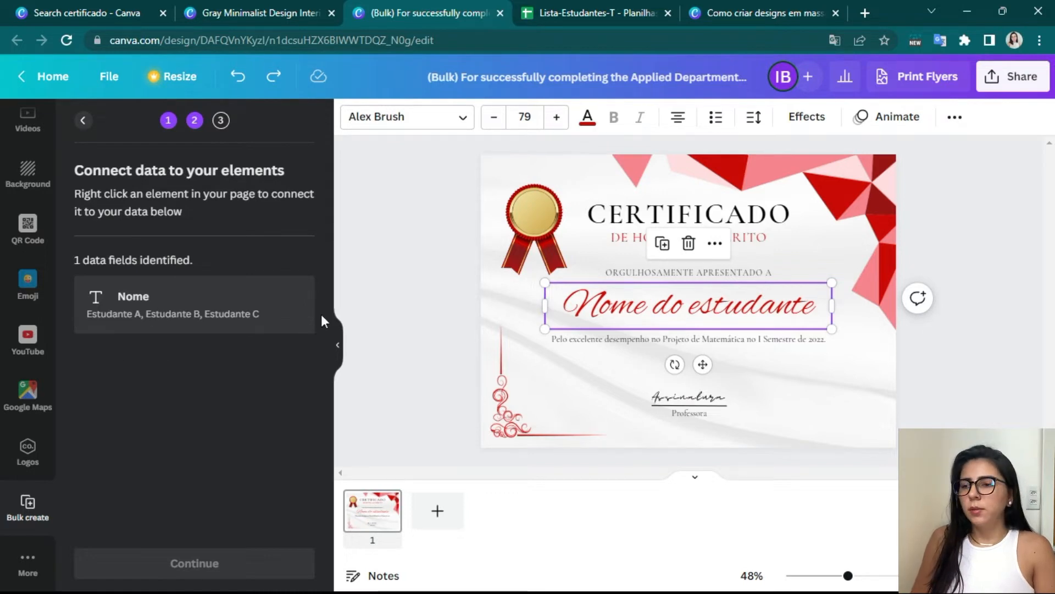
left_click(522, 305)
left_click(639, 303)
right_click(649, 305)
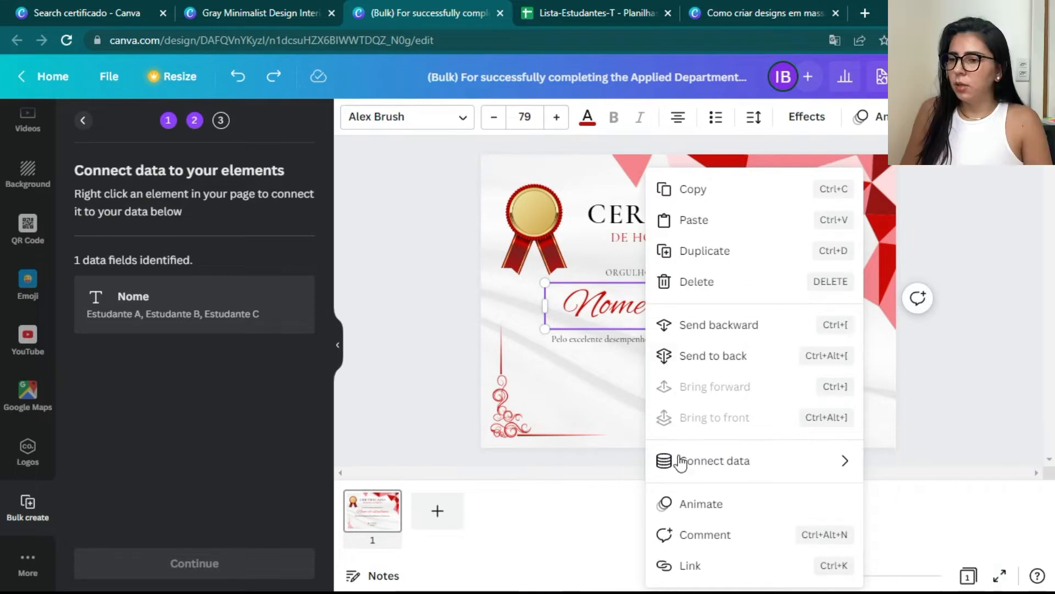
mouse_move(755, 460)
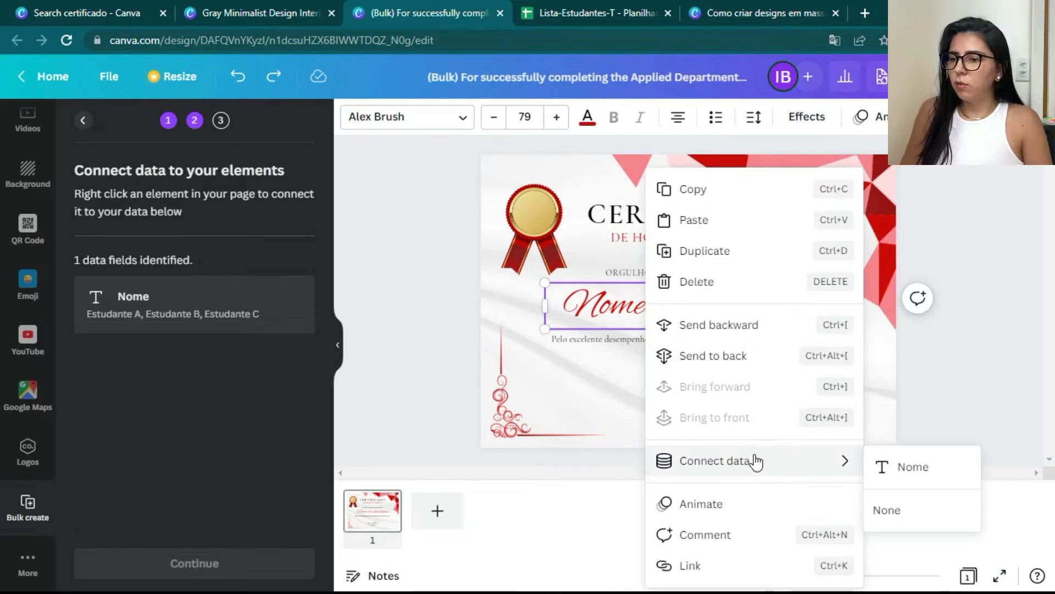
left_click(915, 469)
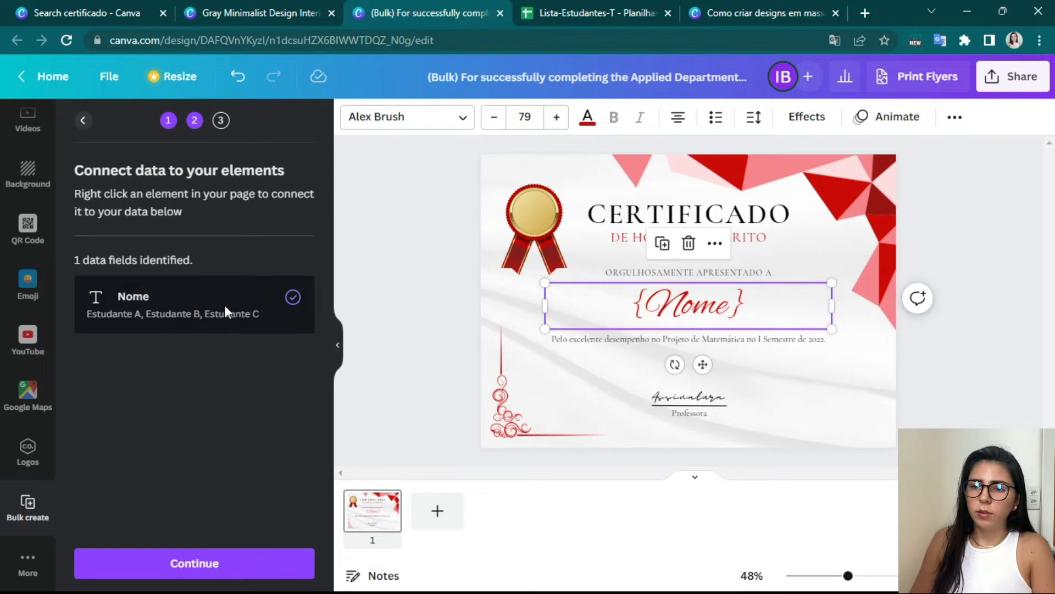
left_click(214, 565)
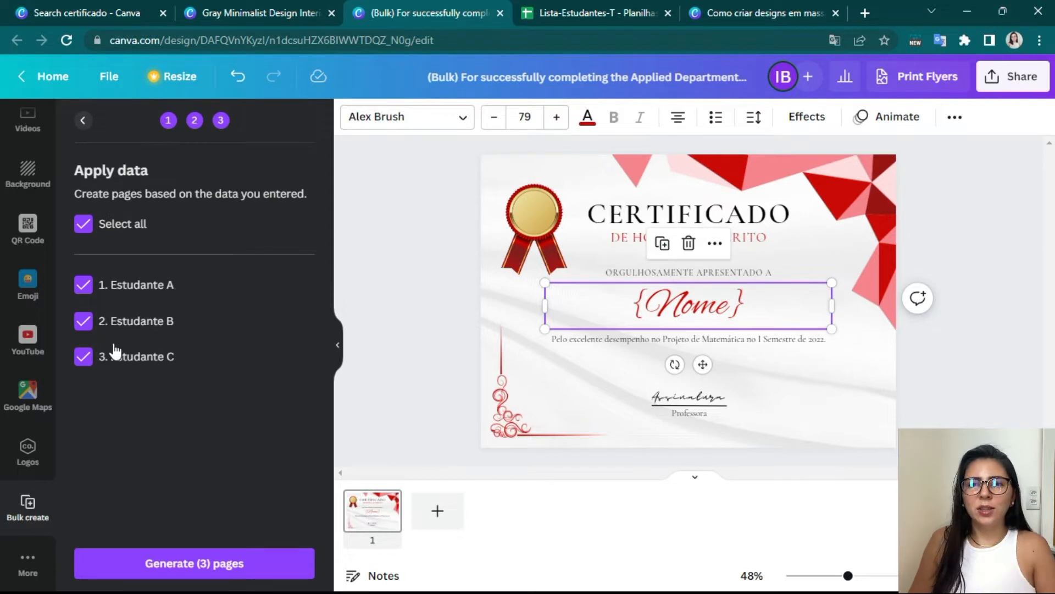
Exclude Estudante A and Estudante C from the pages to generate, and include them again
left_click(83, 285)
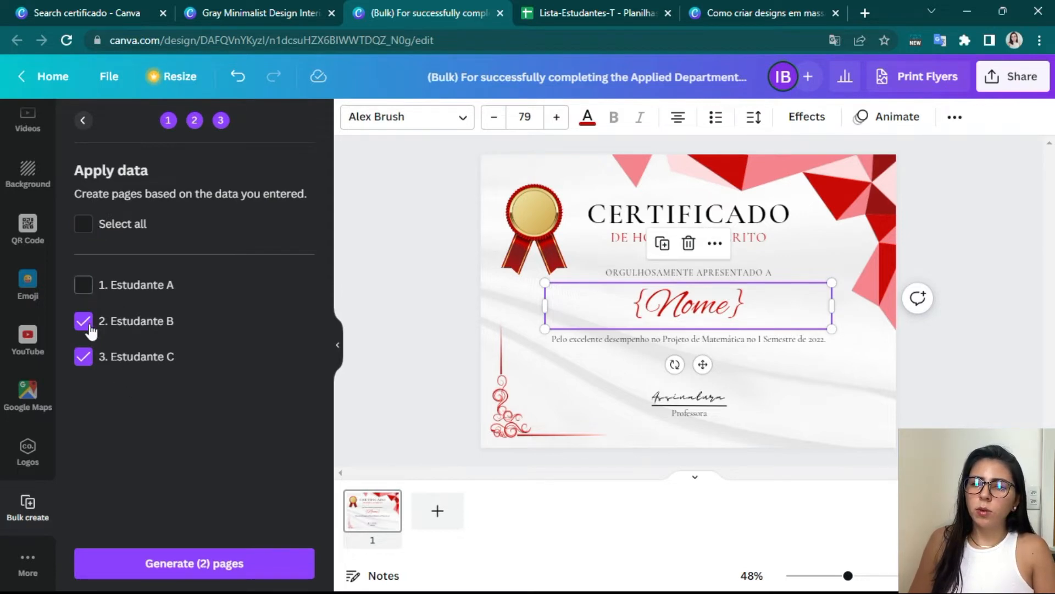
left_click(83, 356)
left_click(83, 285)
left_click(83, 357)
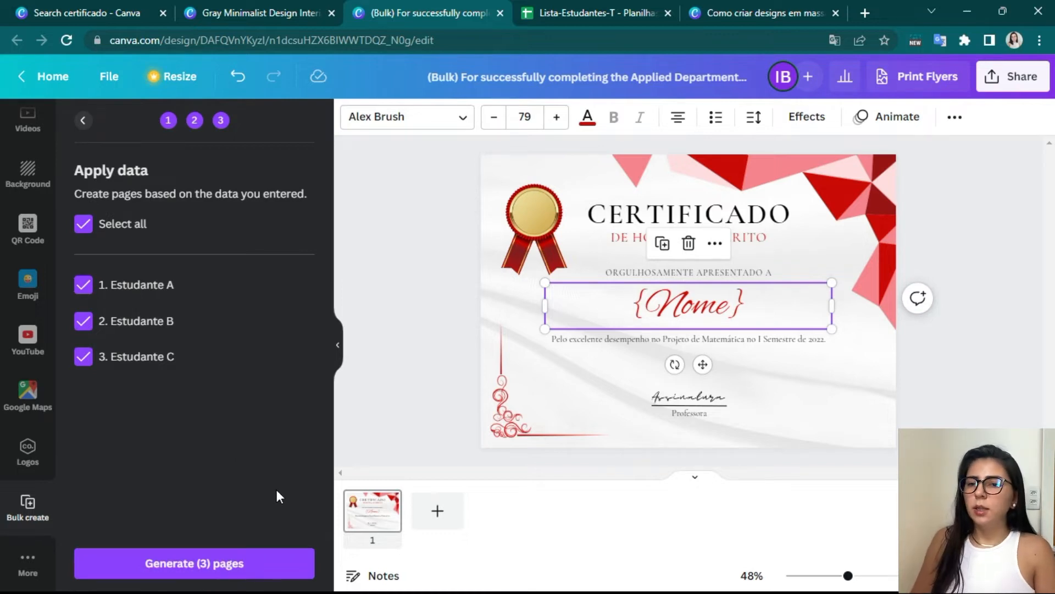
Generate the three certificate pages for Estudante A, B and C, and view pages 2 and 3 of the new design
left_click(201, 564)
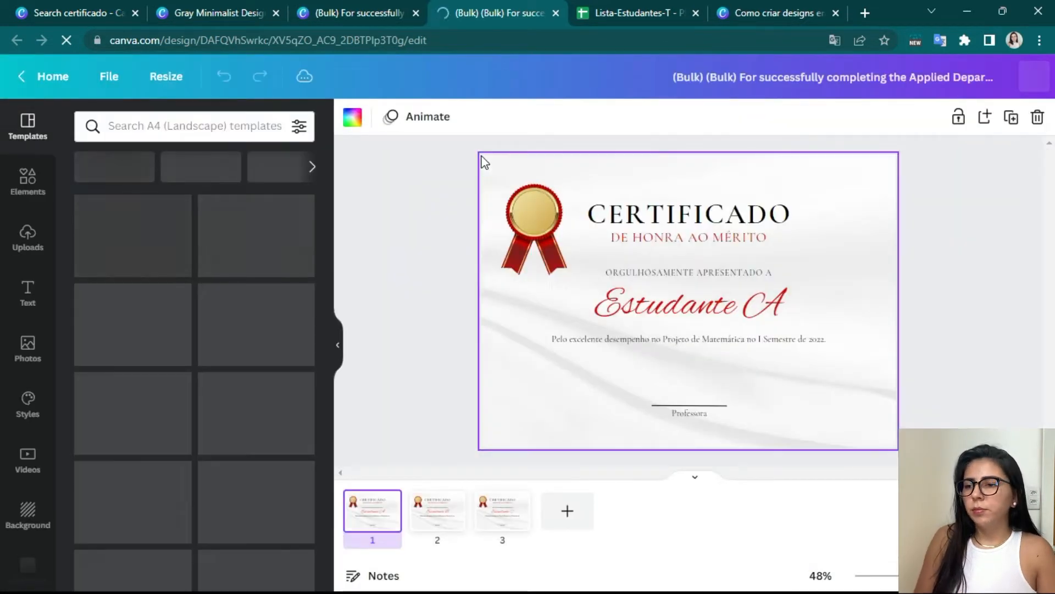
left_click(432, 514)
left_click(502, 514)
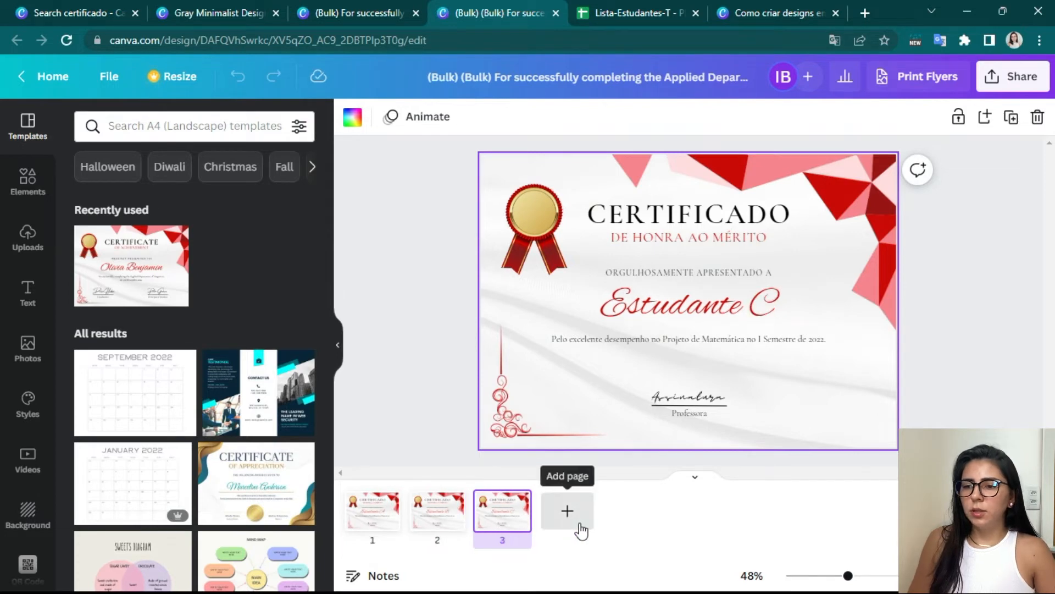
Try PDF Standard as the download file type for the generated certificates, and close that design without downloading
left_click(1022, 81)
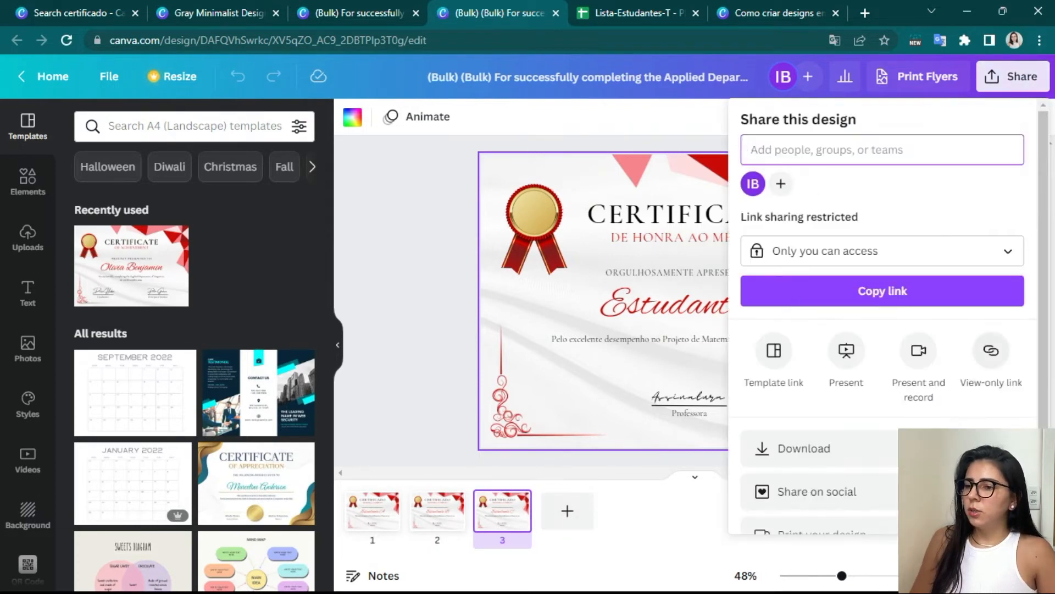
left_click(851, 449)
left_click(866, 187)
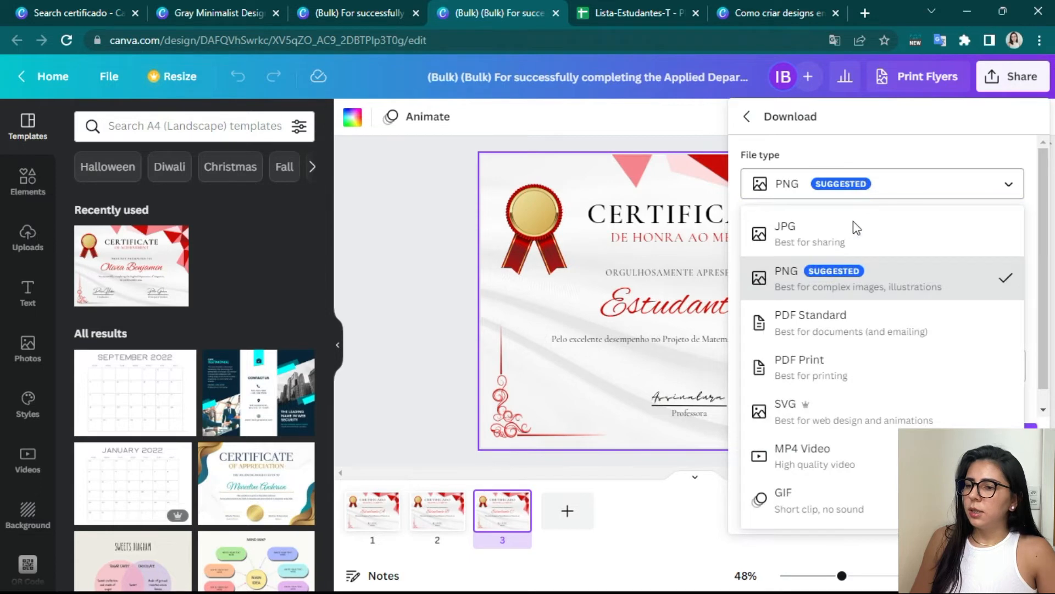
left_click(861, 329)
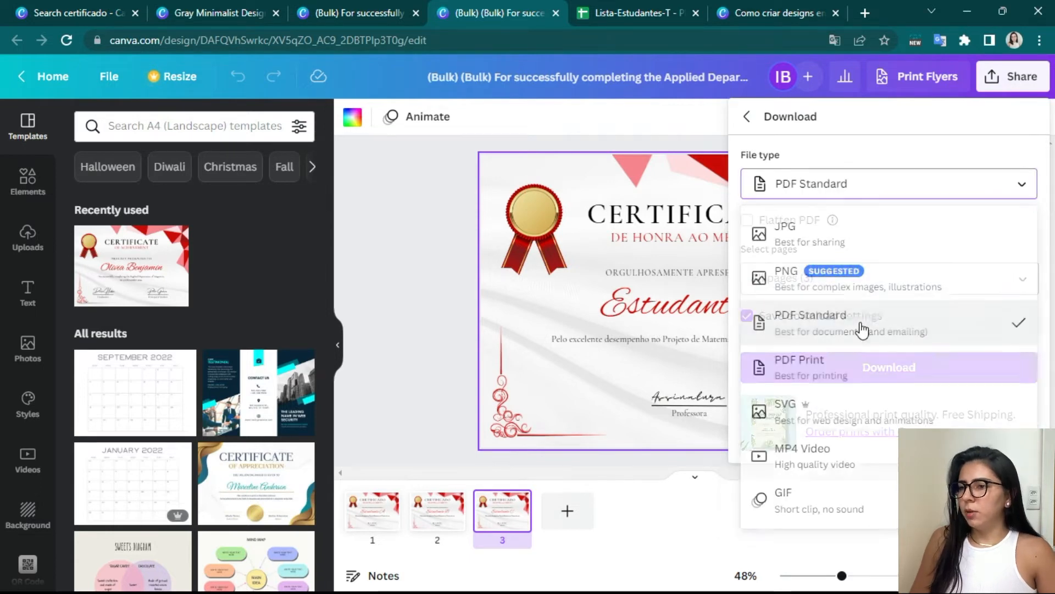
left_click(430, 345)
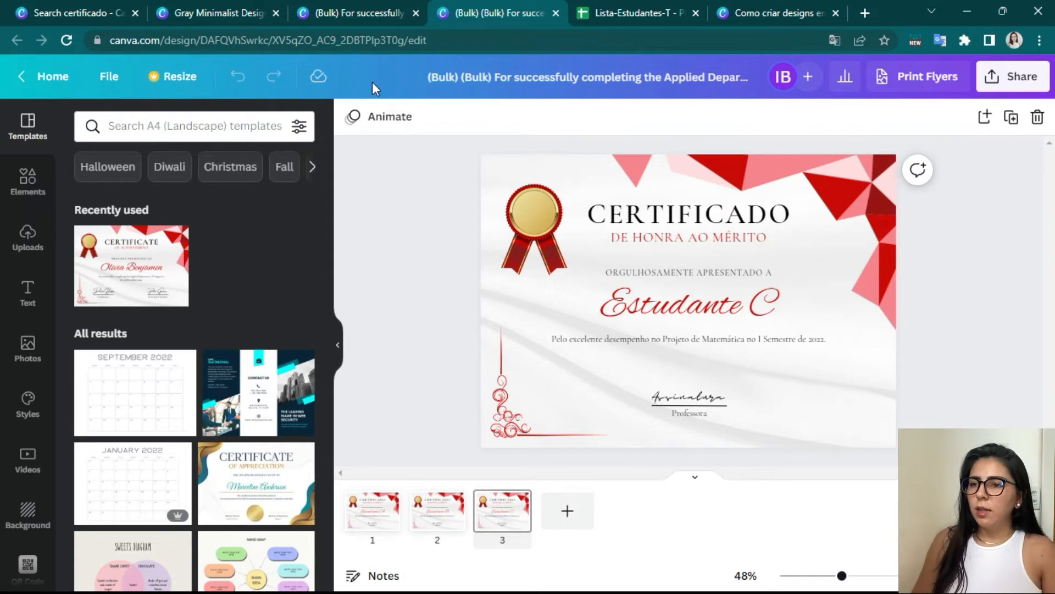
left_click(556, 12)
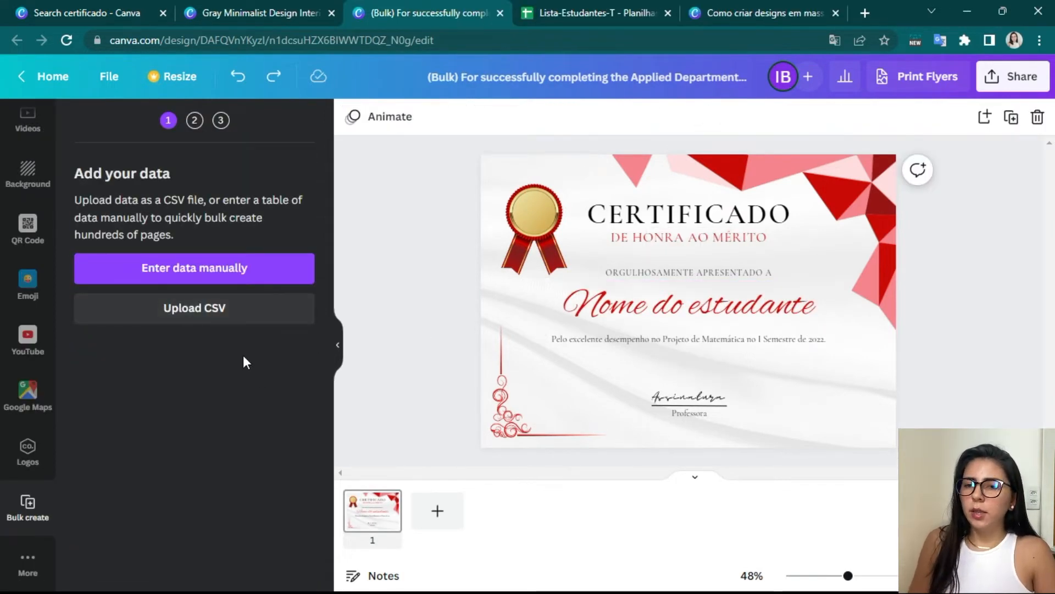
Switch to the Lista-Estudantes-T spreadsheet in Google Sheets, review its name list and download it as comma-separated values (.csv)
left_click(615, 7)
left_click(153, 184)
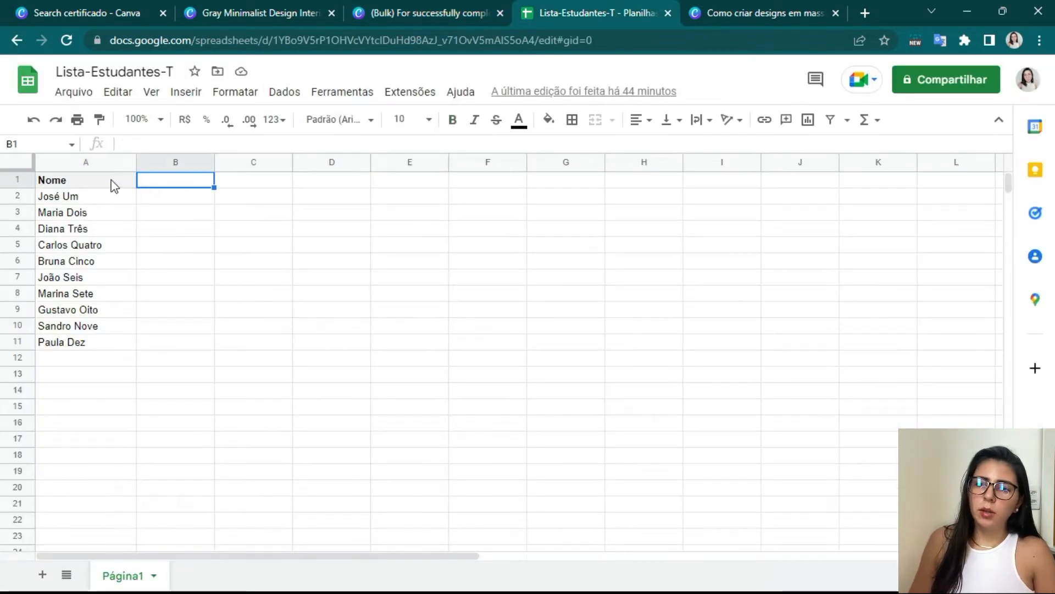
left_click_drag(114, 186, 104, 344)
left_click(159, 358)
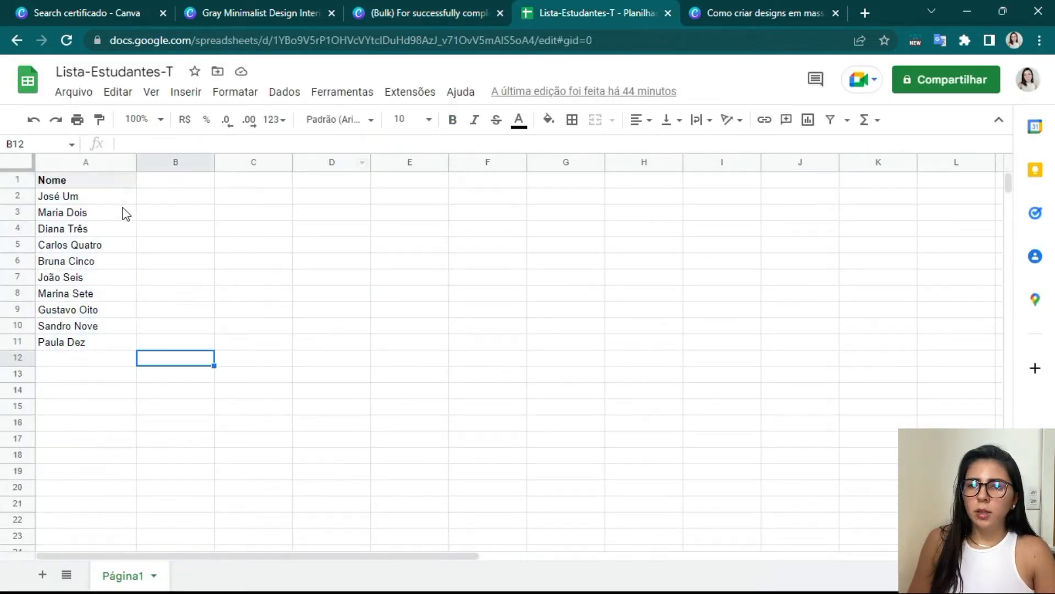
left_click(74, 92)
mouse_move(283, 284)
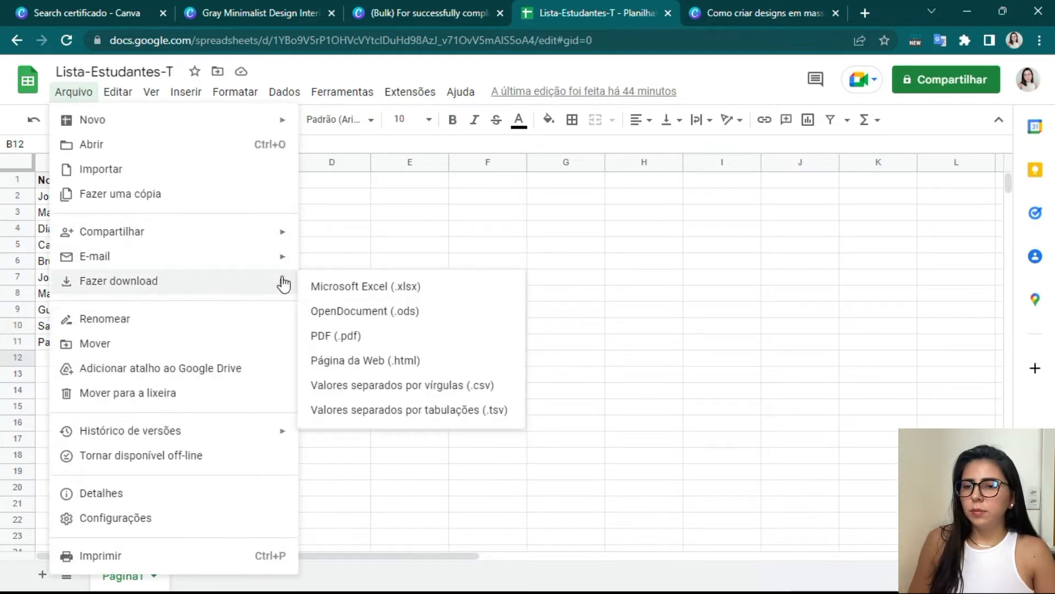
left_click(494, 387)
Switch back to the Canva certificate and upload the CSV file Lista-Estudantes-T - Página1 from Downloads as bulk data
left_click(450, 7)
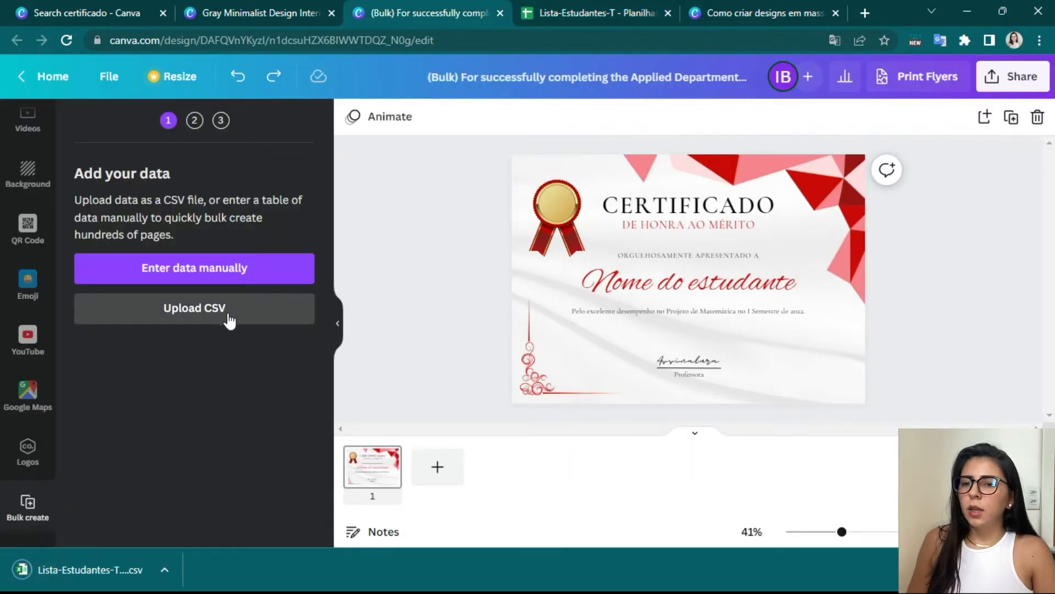
left_click(183, 309)
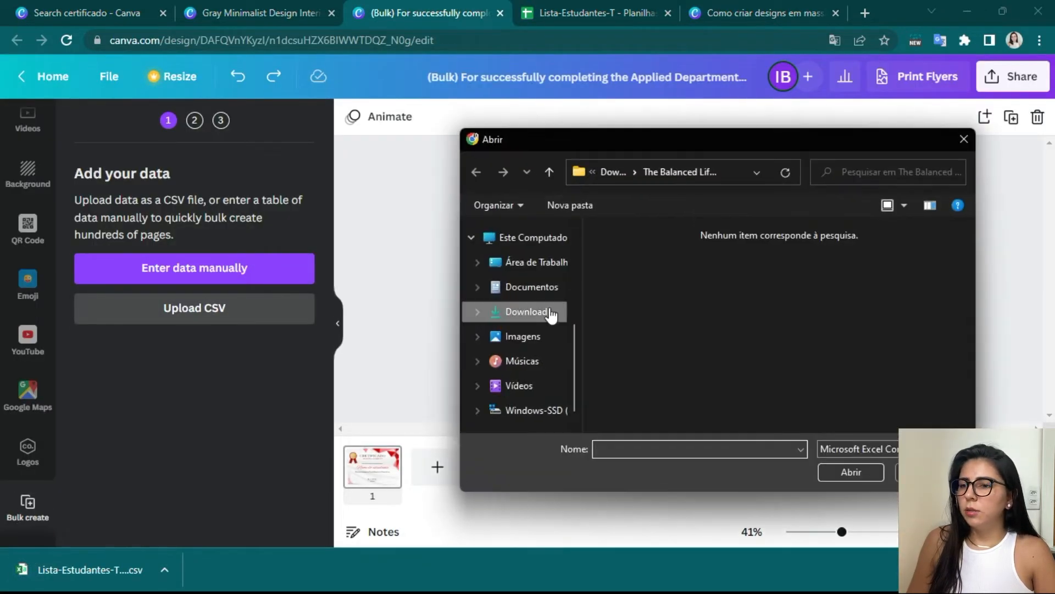
left_click(520, 314)
left_click(643, 283)
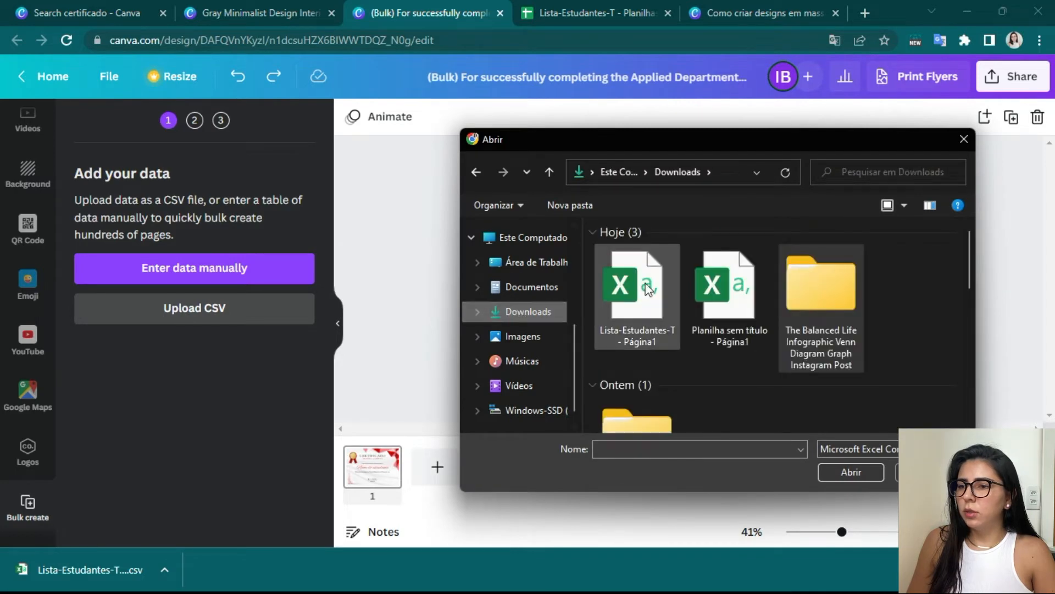
left_click(852, 473)
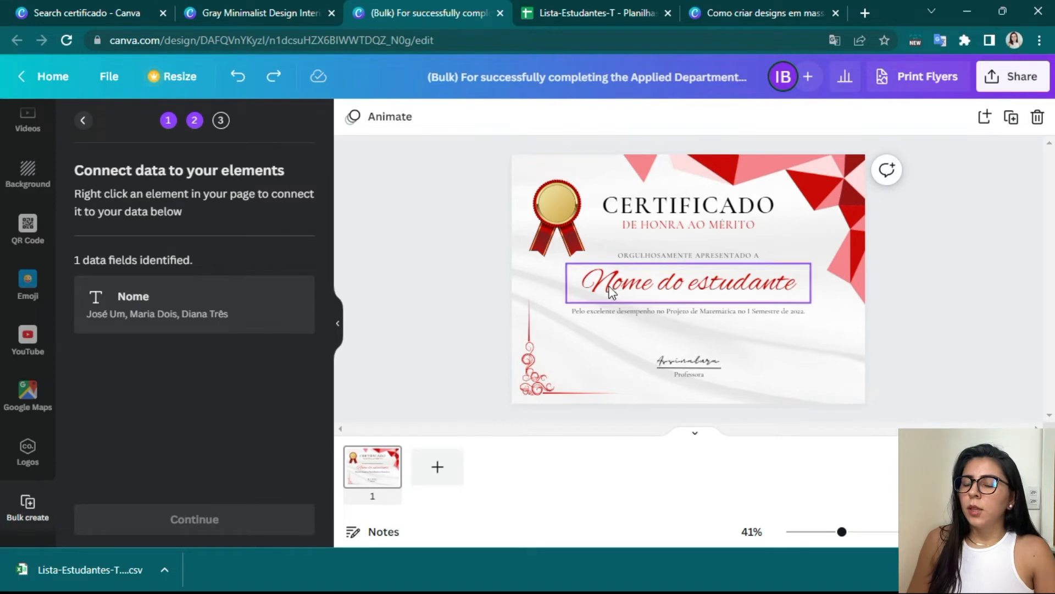
Connect the certificate's student name text to the Nome field of the uploaded CSV and continue to applying the data
left_click(661, 291)
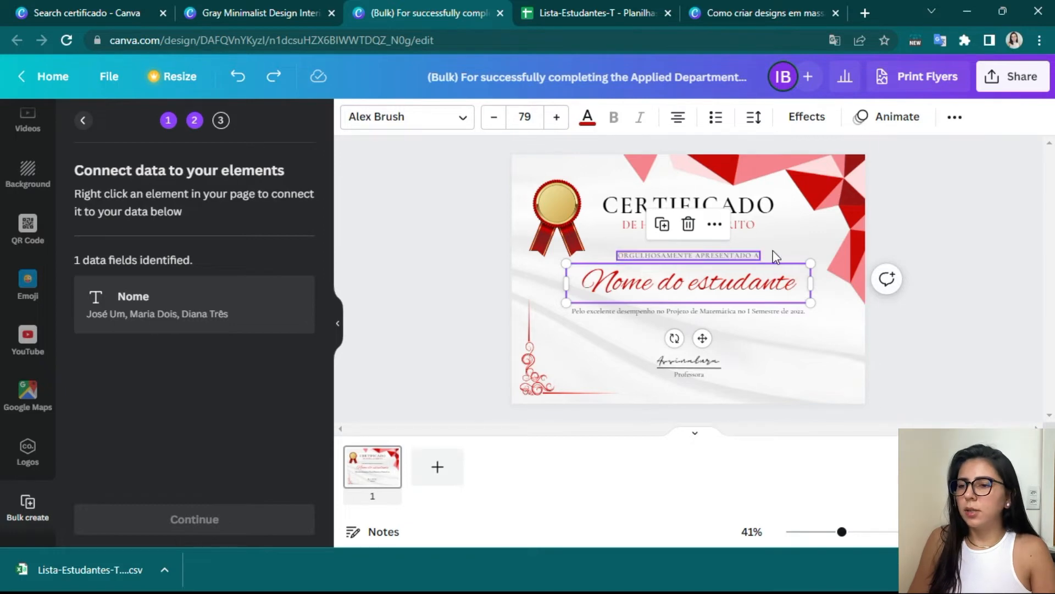
right_click(757, 293)
mouse_move(830, 428)
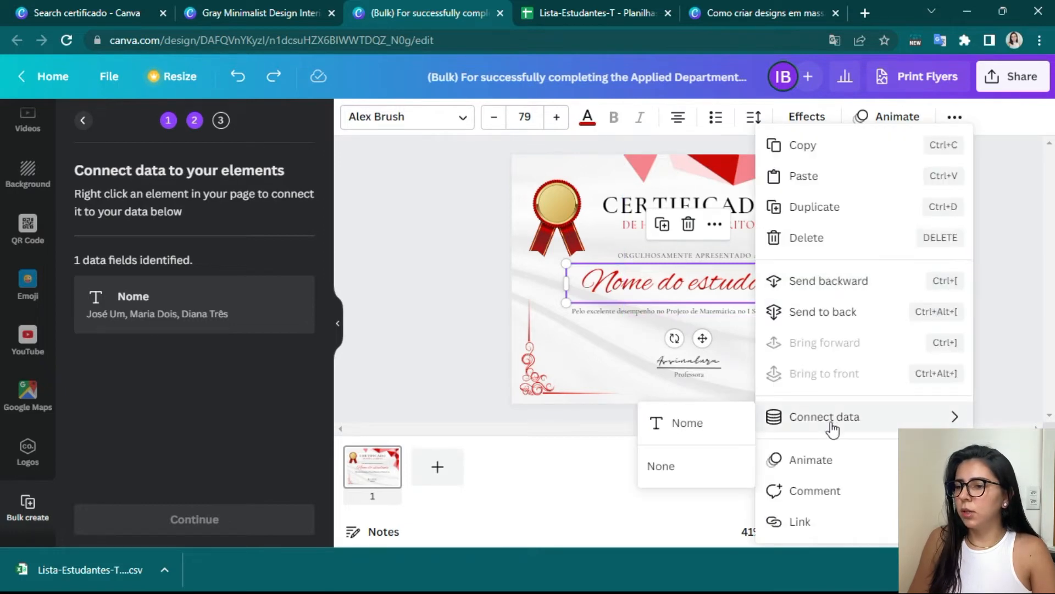
left_click(688, 423)
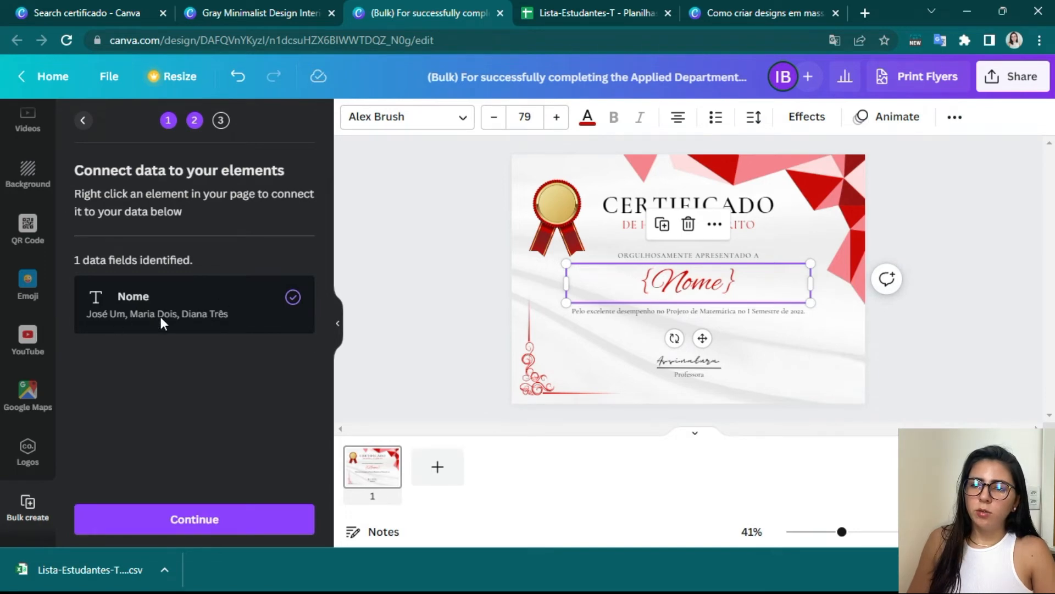
left_click(226, 528)
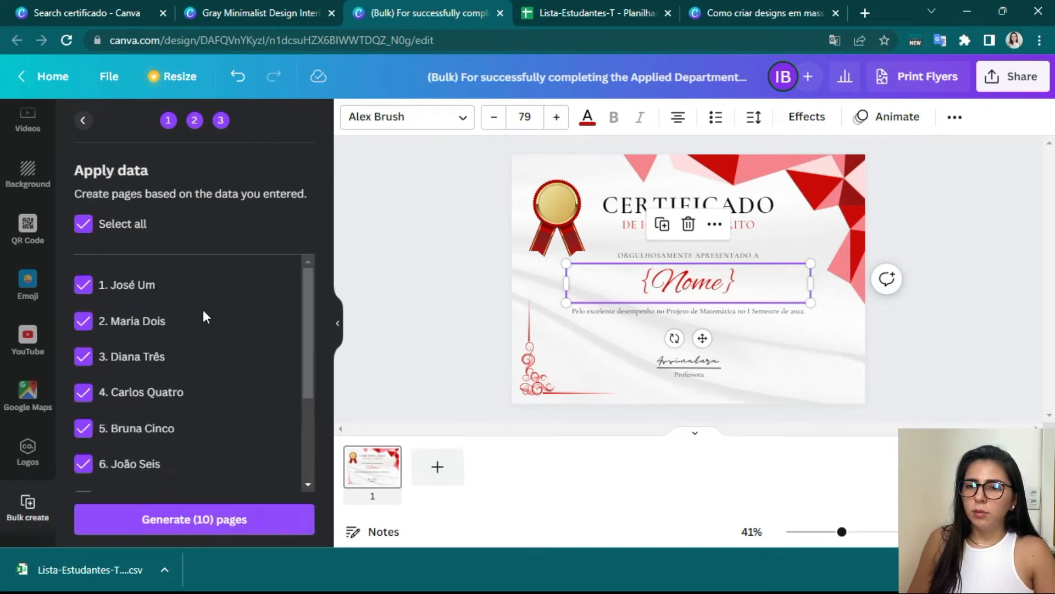
Check the list of students against the Lista-Estudantes-T spreadsheet and generate the ten certificate pages
scroll(168, 324, "down", 3)
scroll(174, 337, "up", 5)
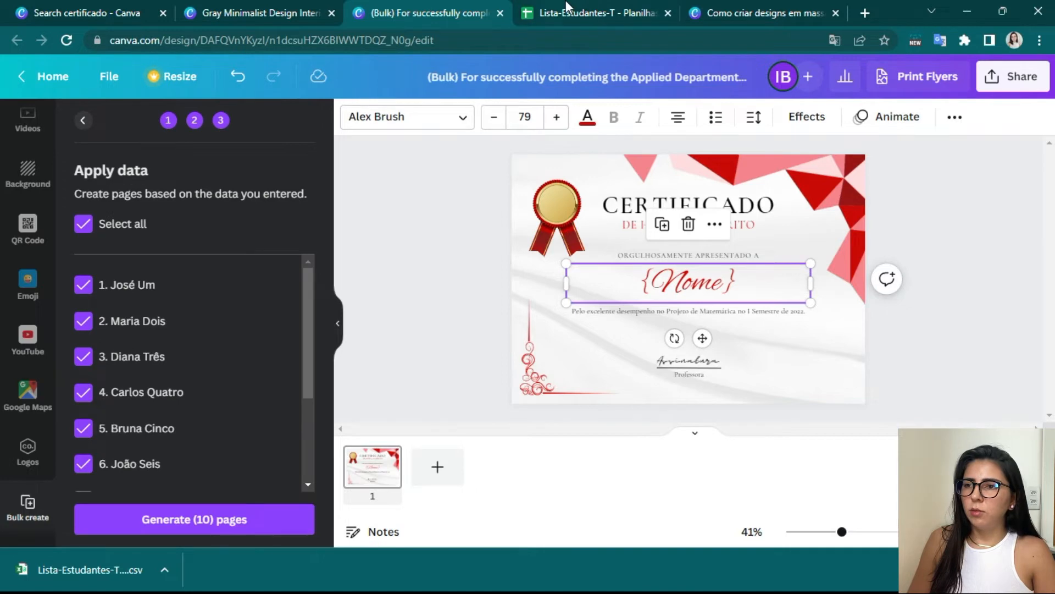
left_click(594, 13)
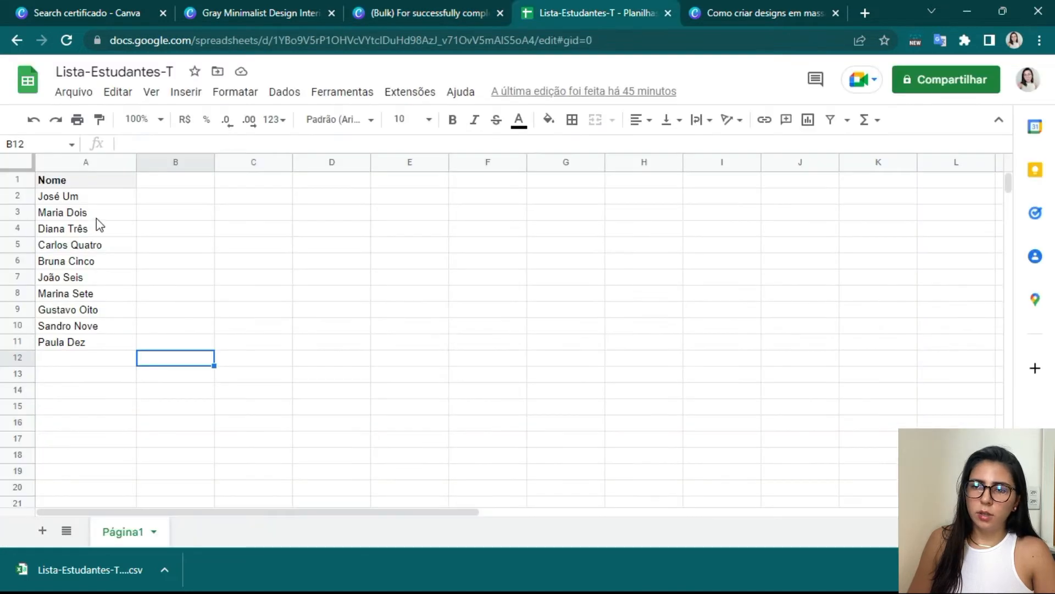
left_click(436, 12)
scroll(187, 289, "down", 4)
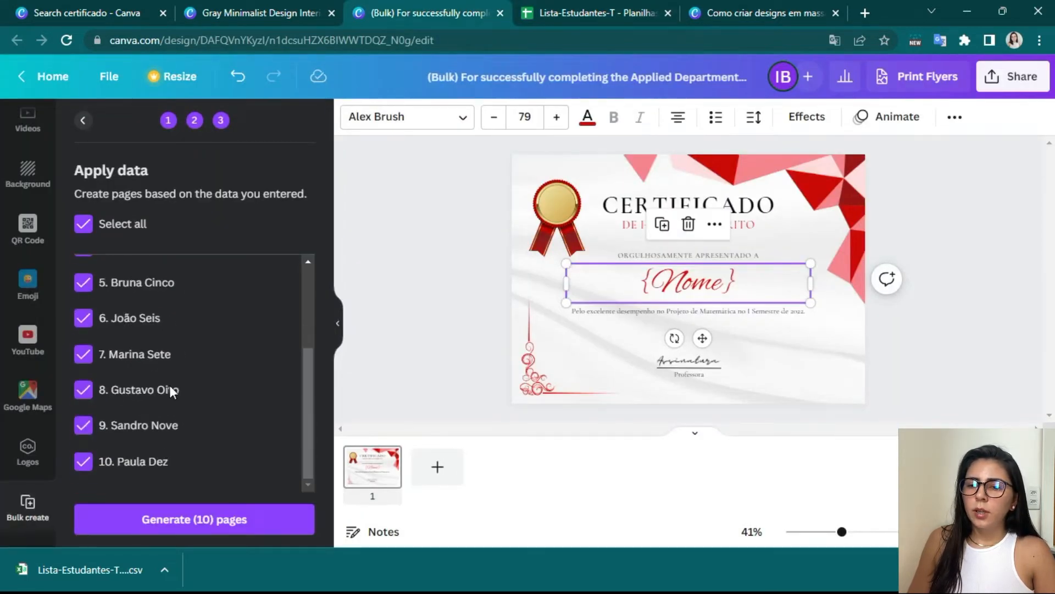
left_click(208, 525)
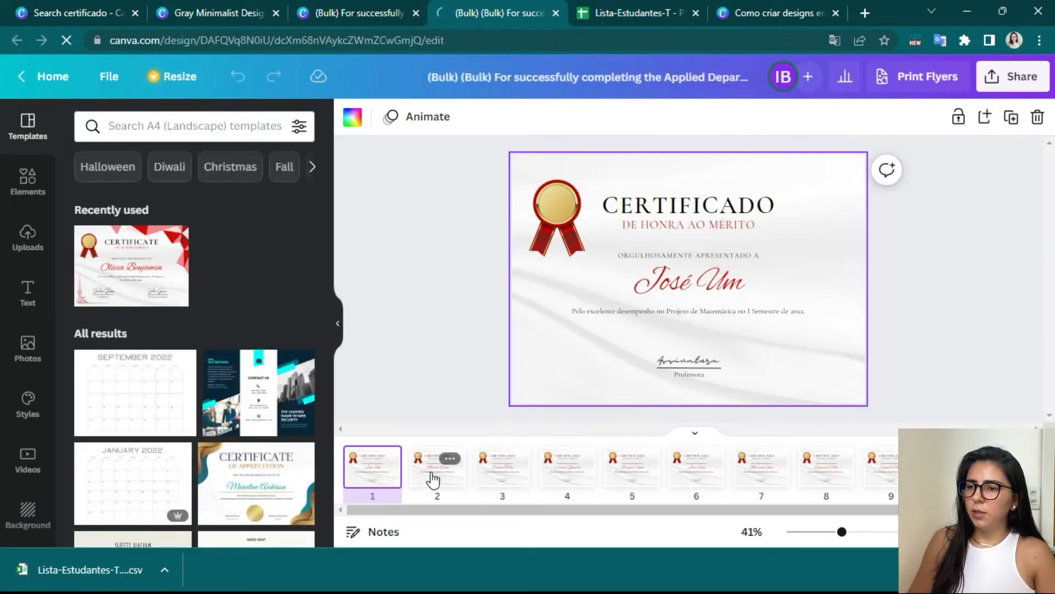
Look through the generated certificate pages to check the student name on each, and return to page 1
left_click(432, 478)
key("Right")
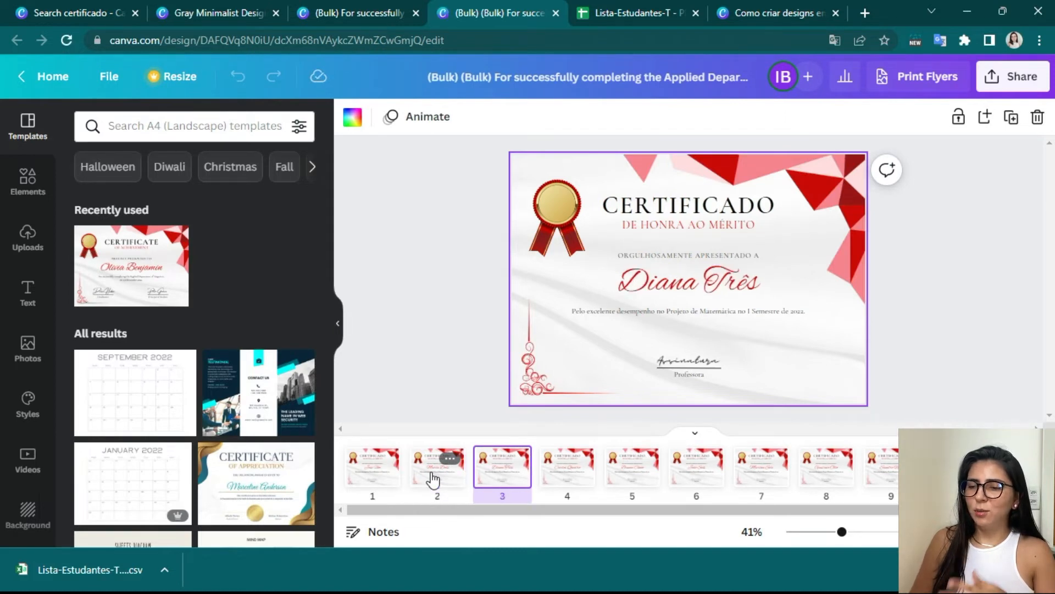
key("Right")
key("Right")
key("Right")
key("Right")
key("Right")
key("Right")
key("Right")
left_click(377, 486)
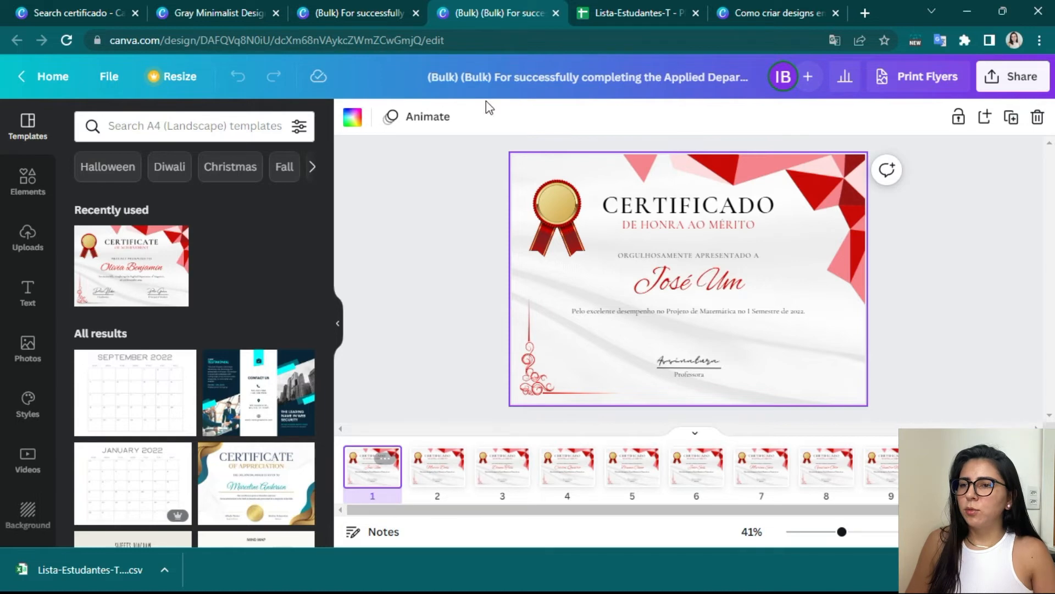
Switch to the Lista-Estudantes-T spreadsheet in Google Sheets and copy the student names in A2:A11
left_click(368, 4)
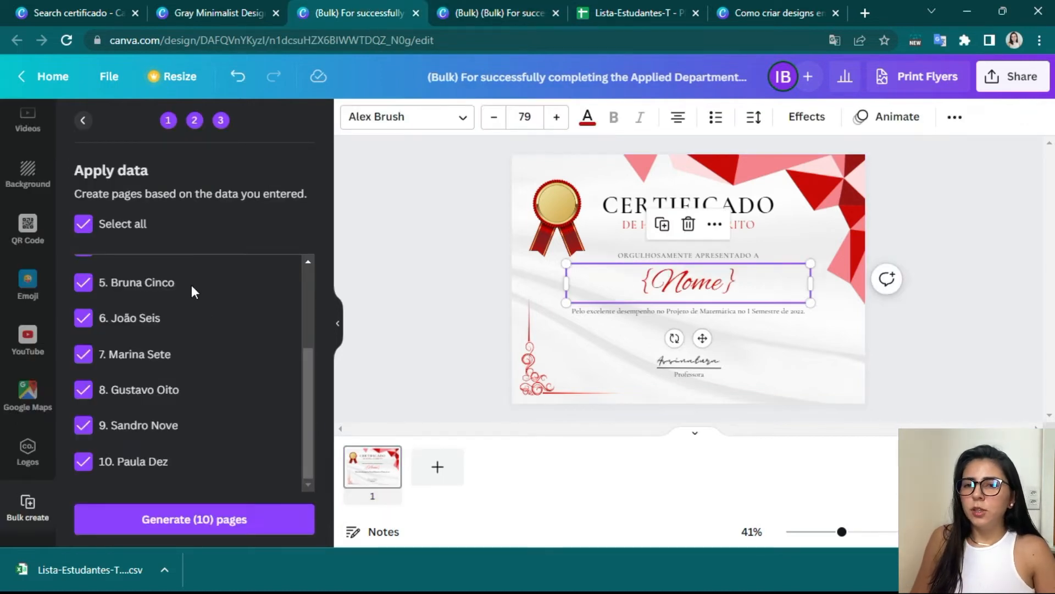
scroll(191, 286, "up", 3)
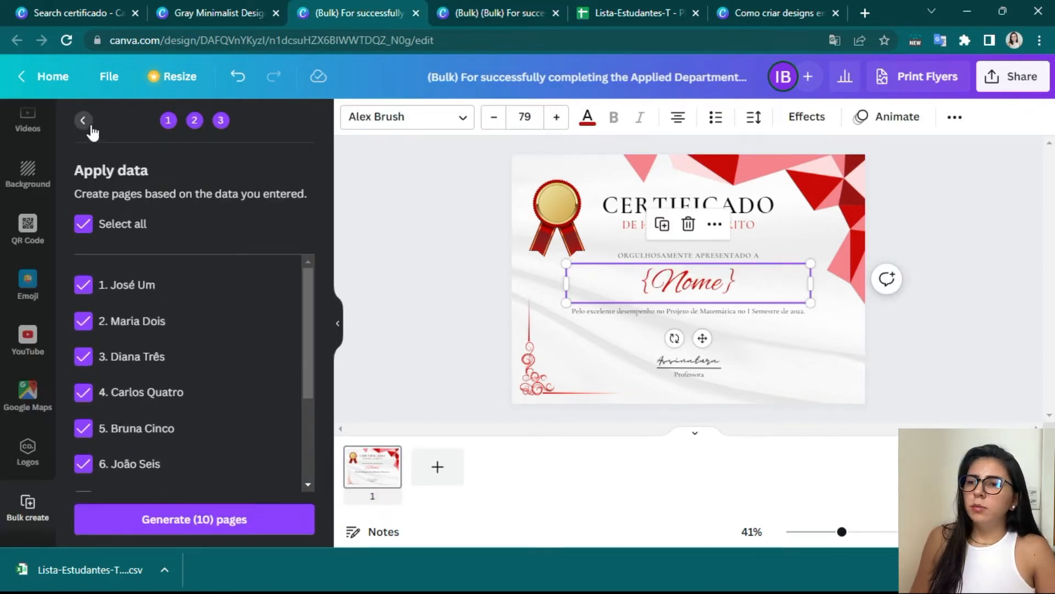
left_click(663, 12)
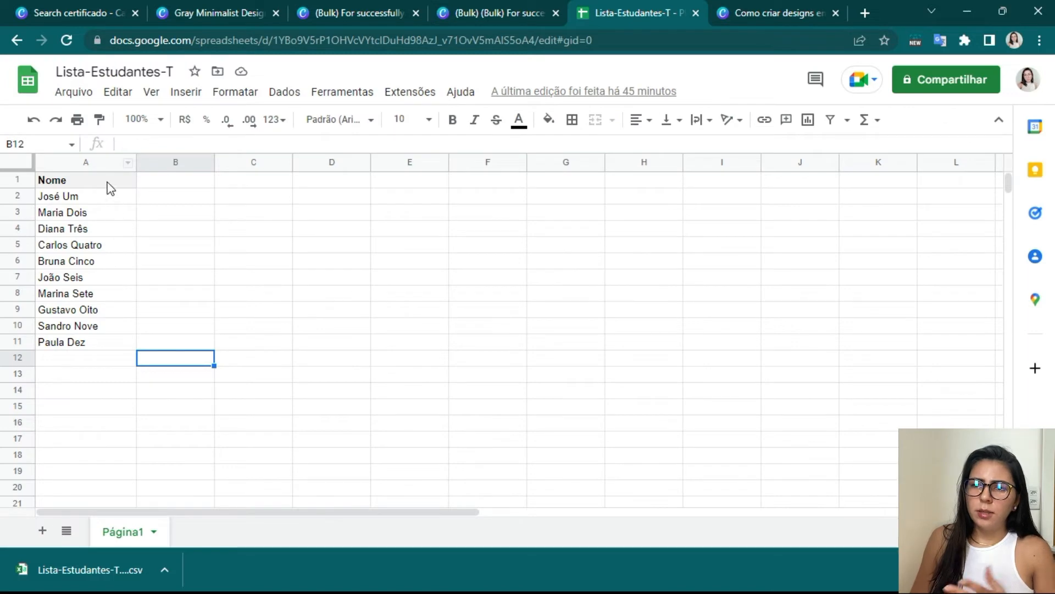
left_click_drag(109, 196, 112, 346)
key("ctrl+c")
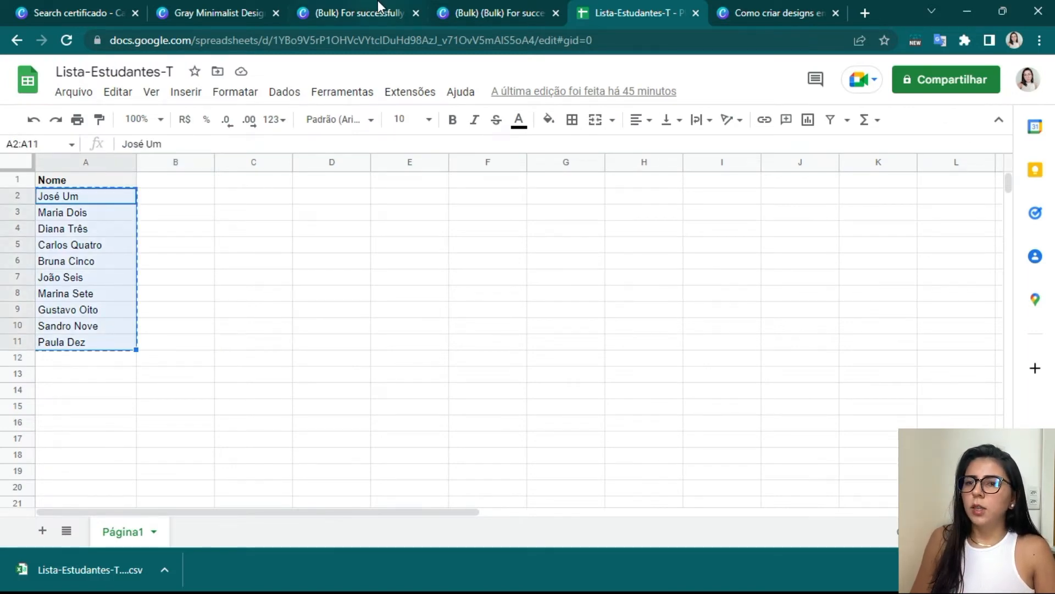
Switch back to the Canva certificate template, clear the manual bulk data table and paste the copied names under Nome
left_click(378, 7)
left_click(81, 120)
left_click(80, 120)
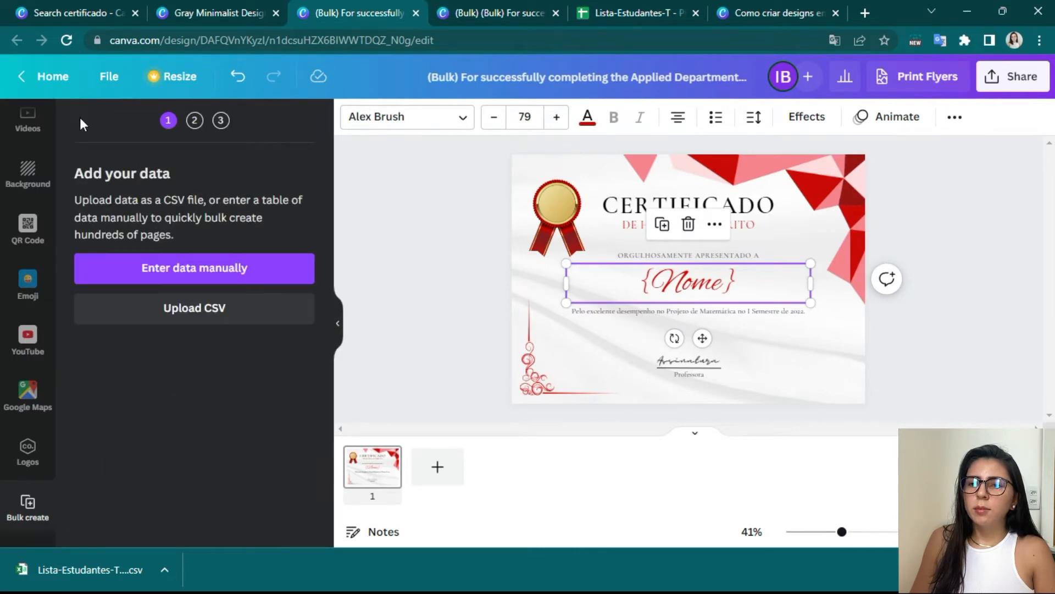
left_click(179, 273)
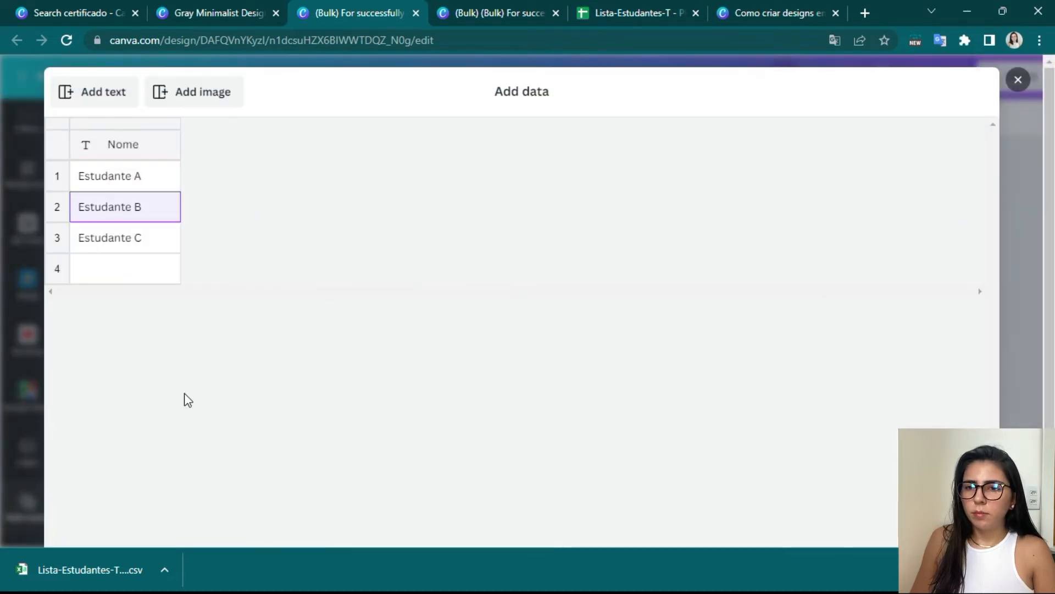
scroll(188, 400, "down", 2)
left_click(123, 510)
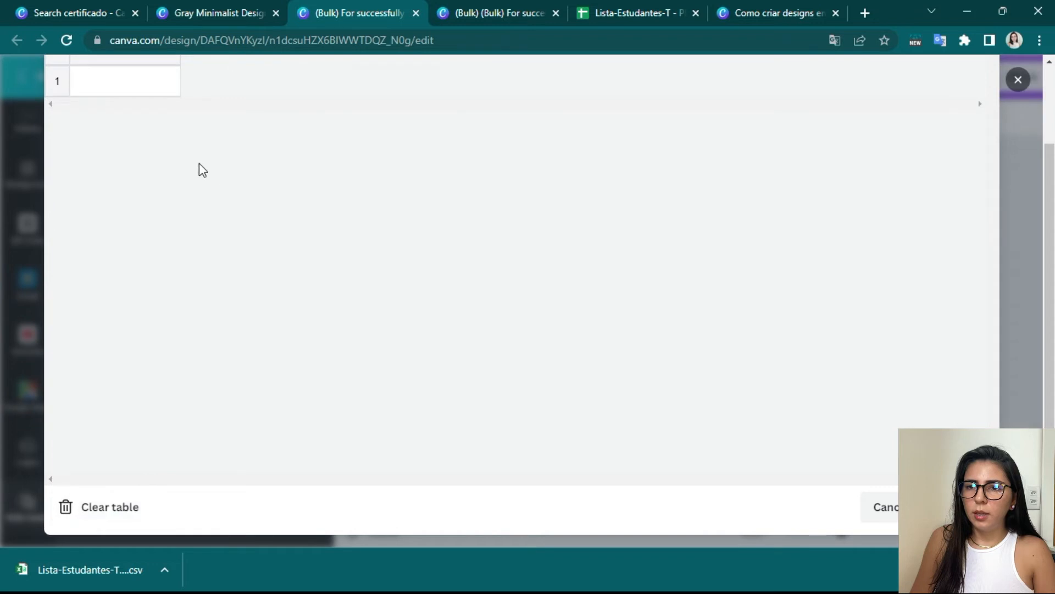
left_click(136, 143)
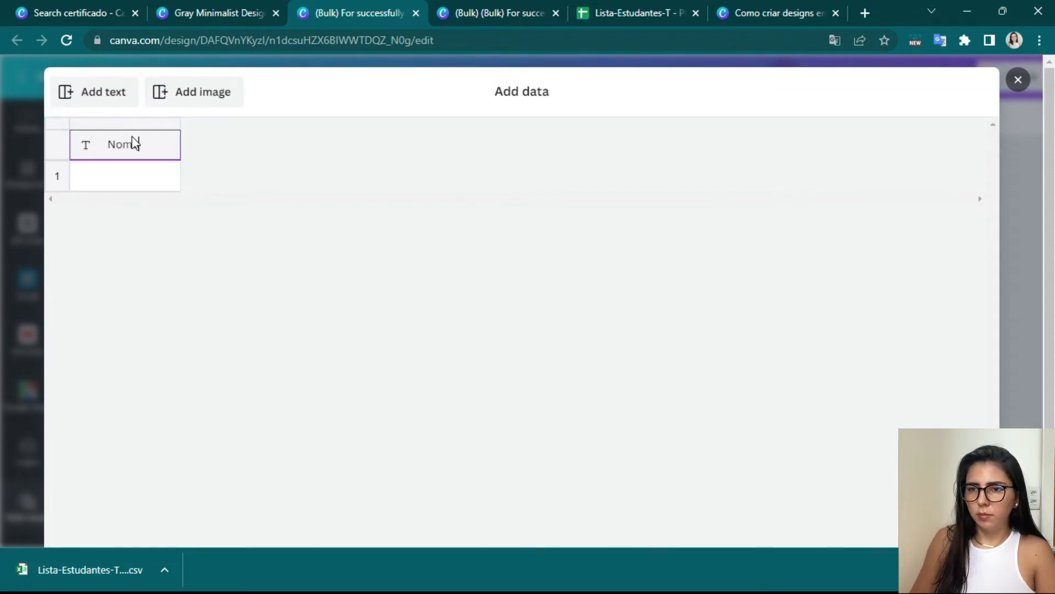
left_click(142, 177)
key("ctrl+v")
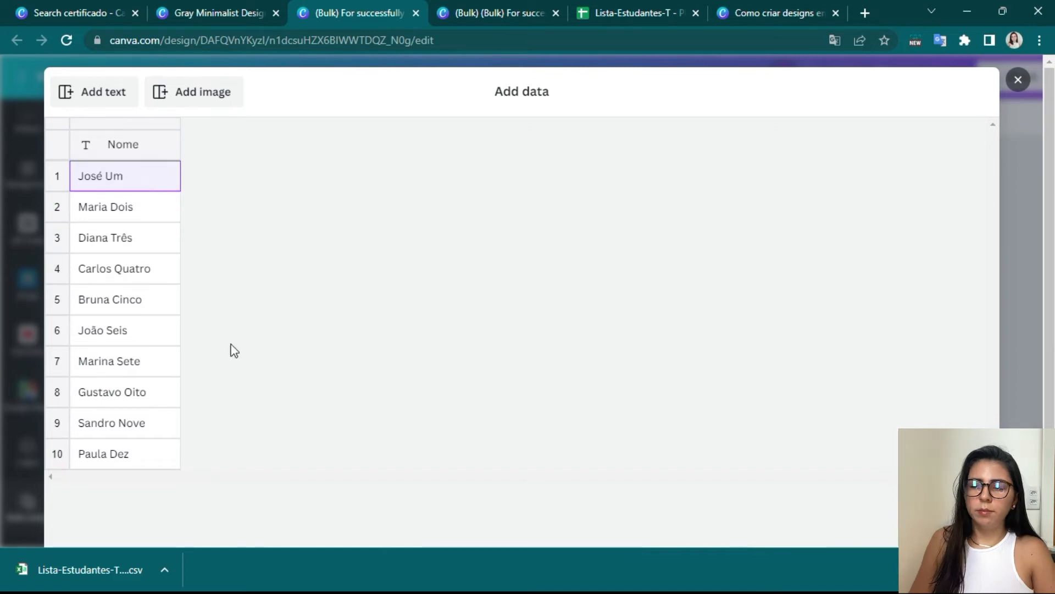
left_click(1018, 80)
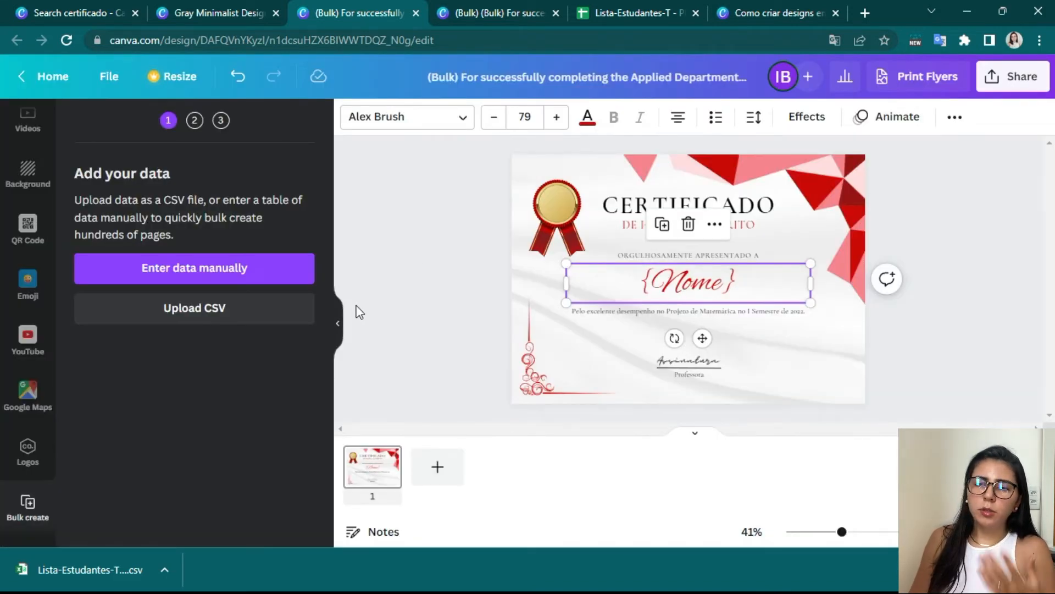
left_click(499, 286)
left_click(299, 268)
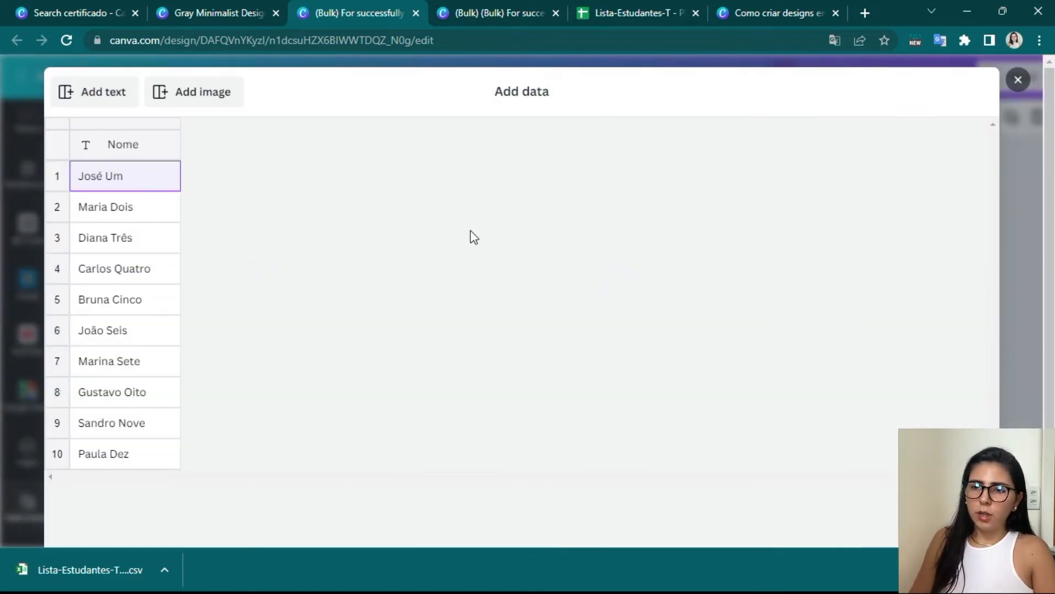
Add a text column titled Título, fill it with a quality per student such as Comunicação, Interação or Empatia, and save the table
left_click(106, 94)
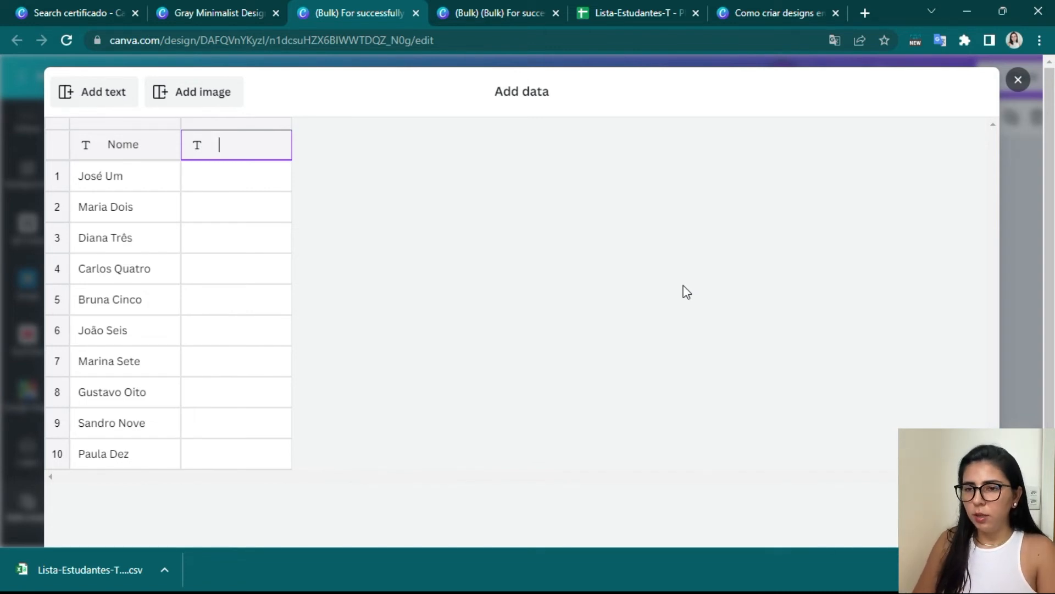
type("Título")
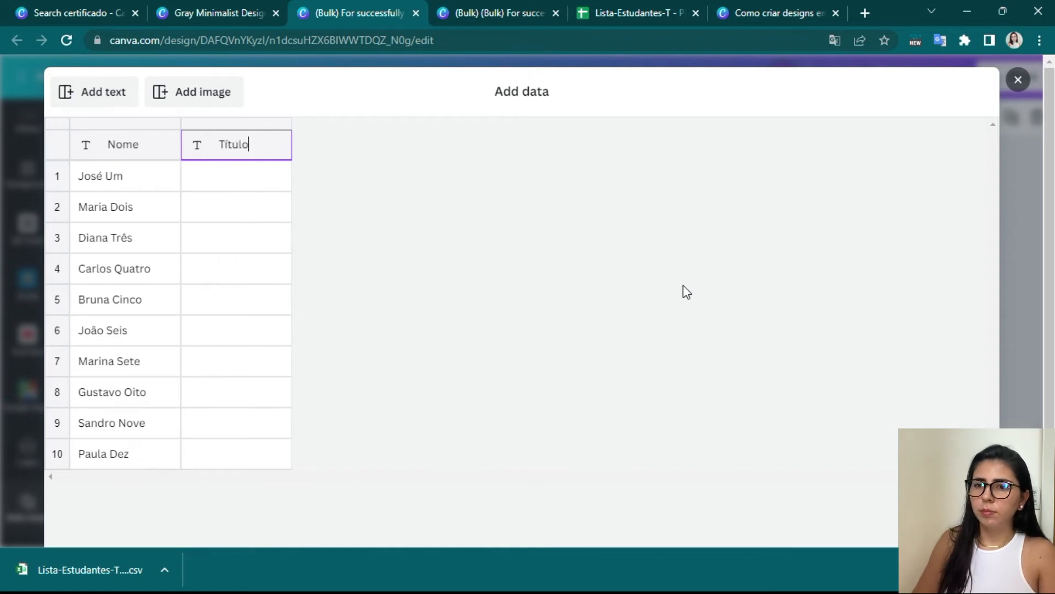
key("Return")
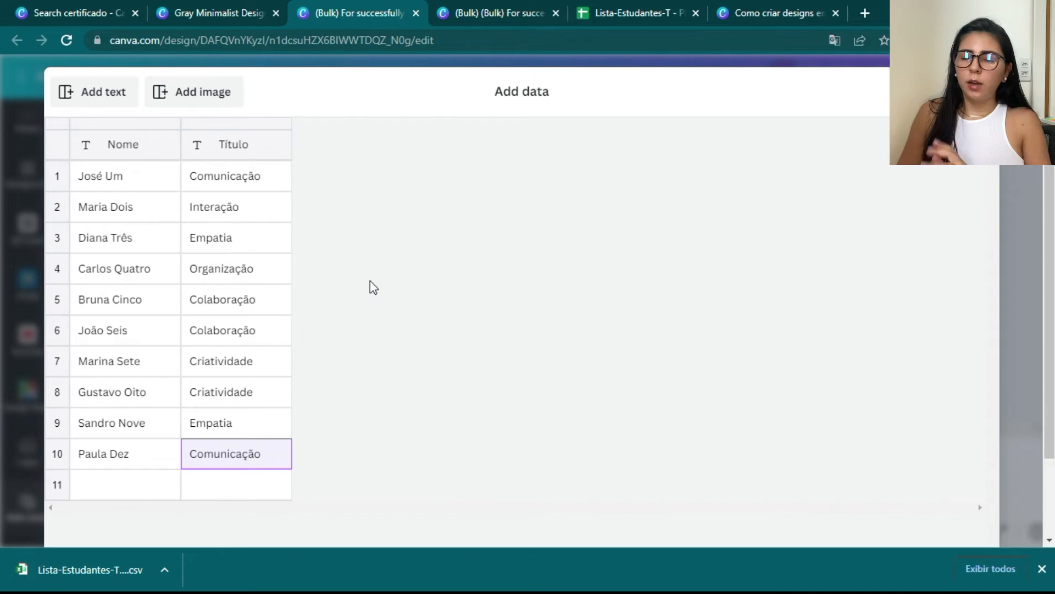
scroll(921, 396, "down", 2)
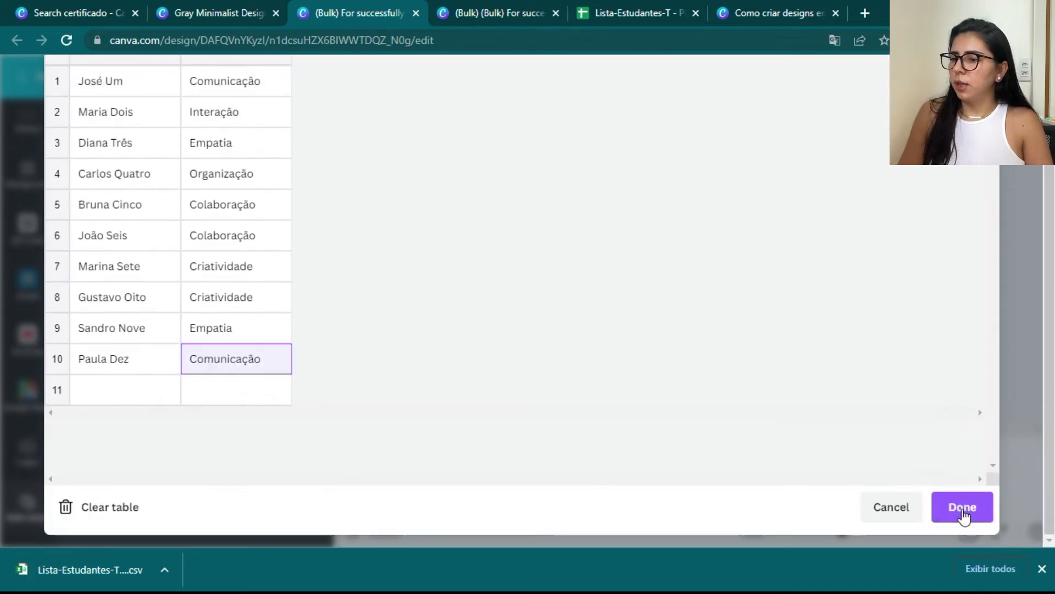
left_click(961, 508)
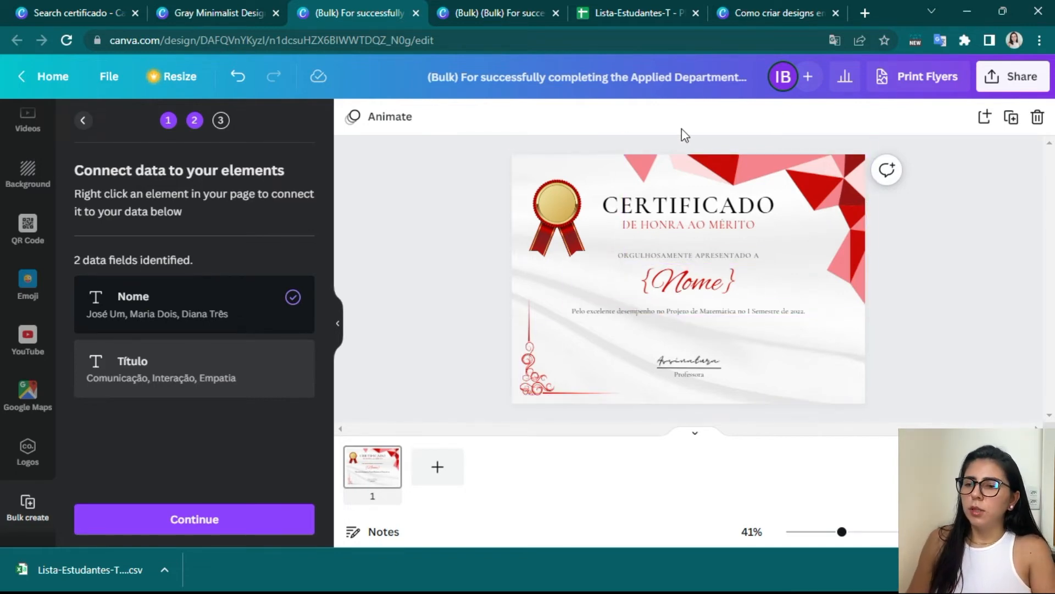
Connect the "Orgulhosamente apresentado a" text above the name to the Título field and continue to applying the data
left_click(695, 260)
right_click(695, 260)
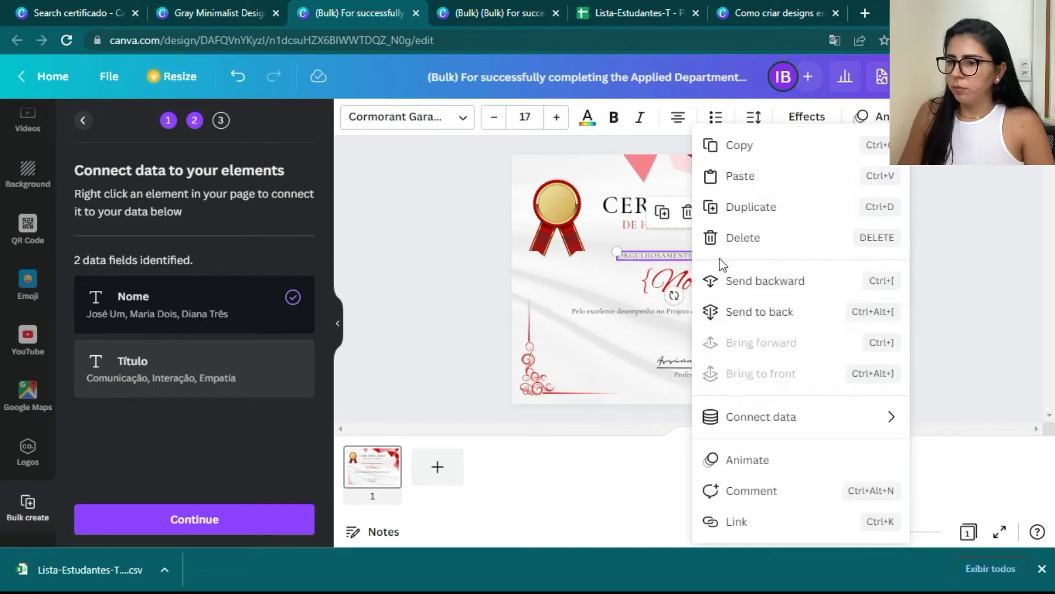
mouse_move(778, 419)
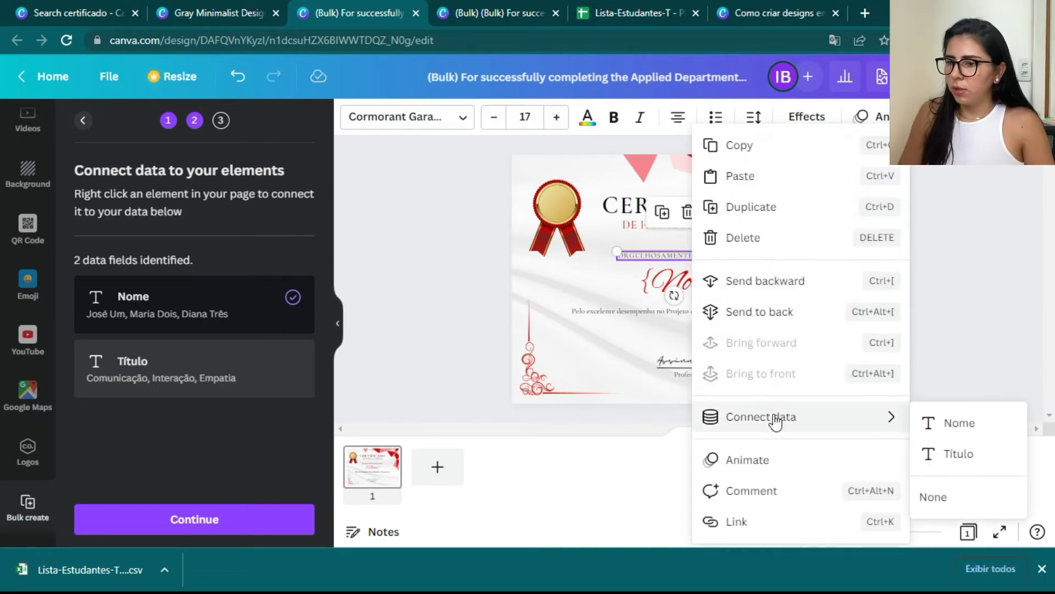
left_click(957, 452)
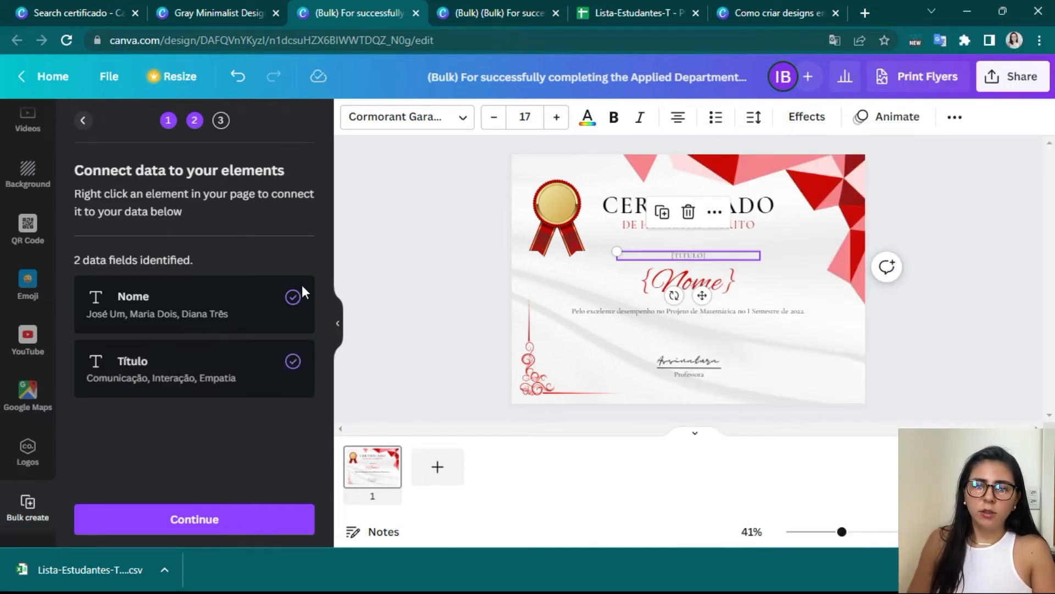
left_click(196, 523)
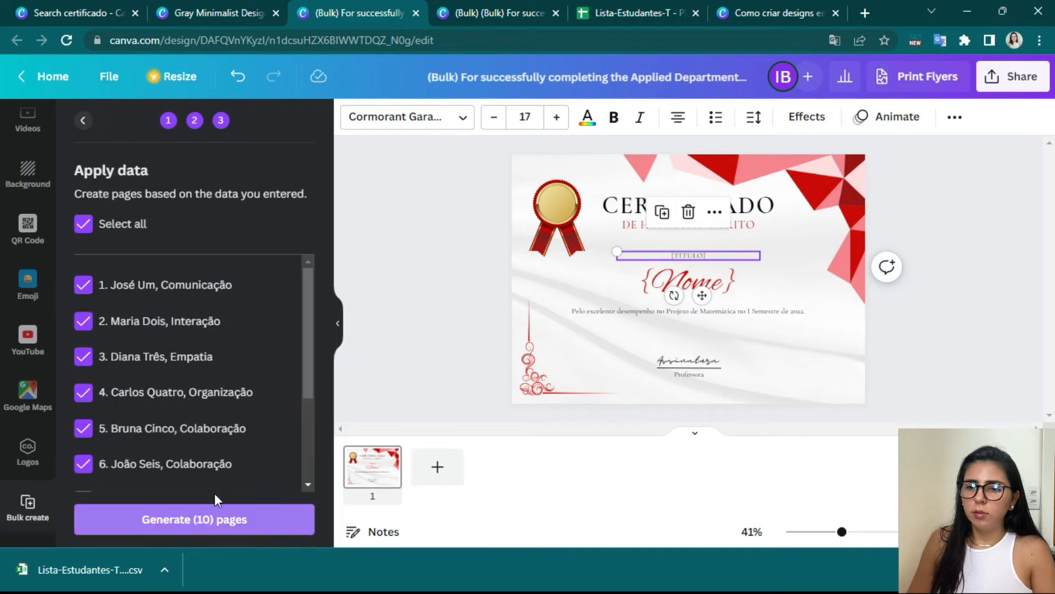
Review the list of paired names and titles and generate the ten certificate pages
scroll(225, 358, "down", 2)
scroll(226, 358, "up", 3)
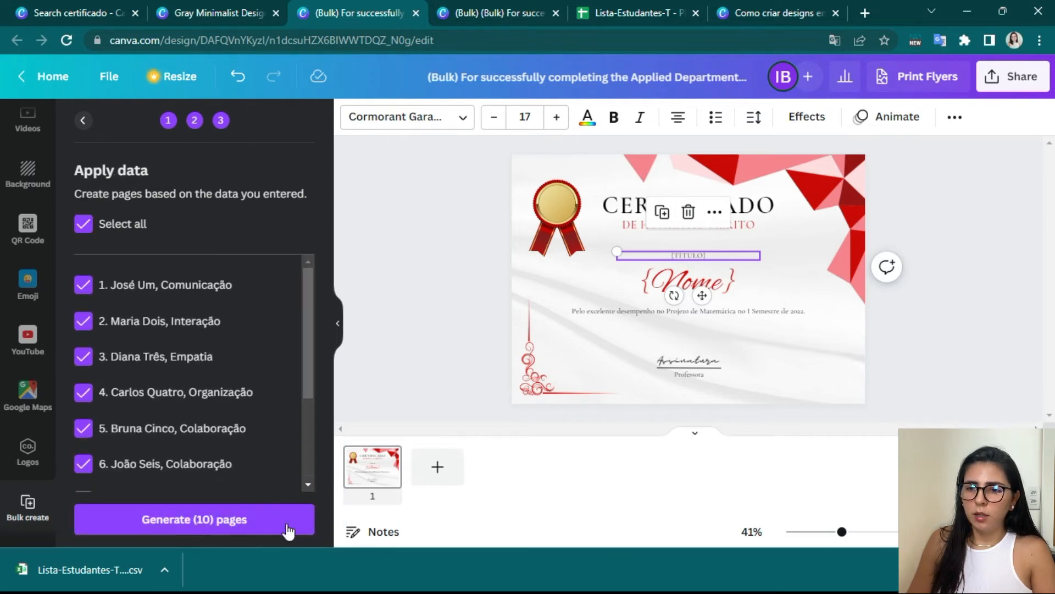
scroll(247, 408, "down", 3)
scroll(248, 407, "up", 3)
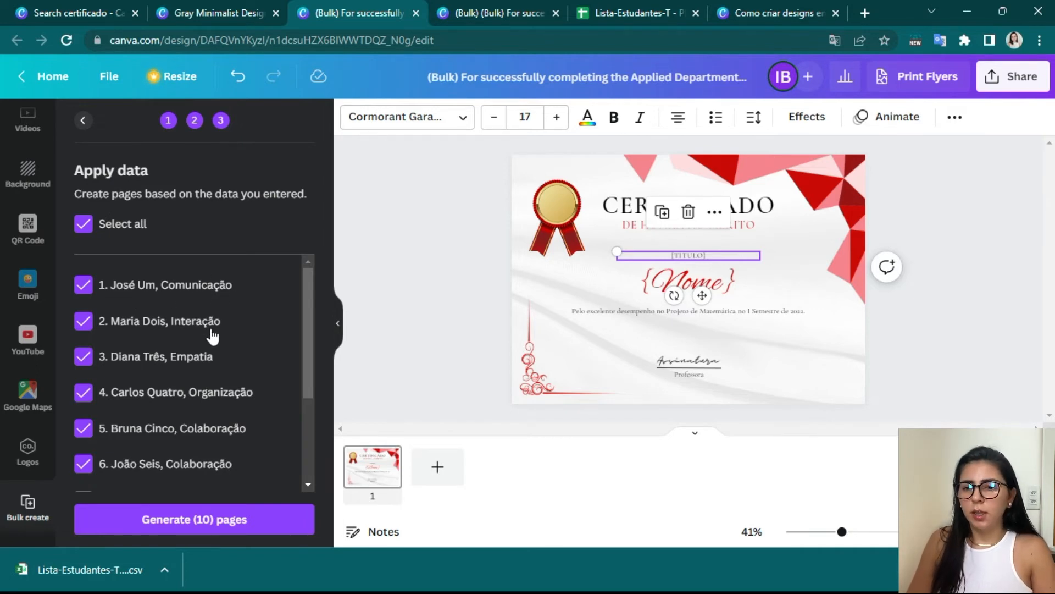
left_click(248, 526)
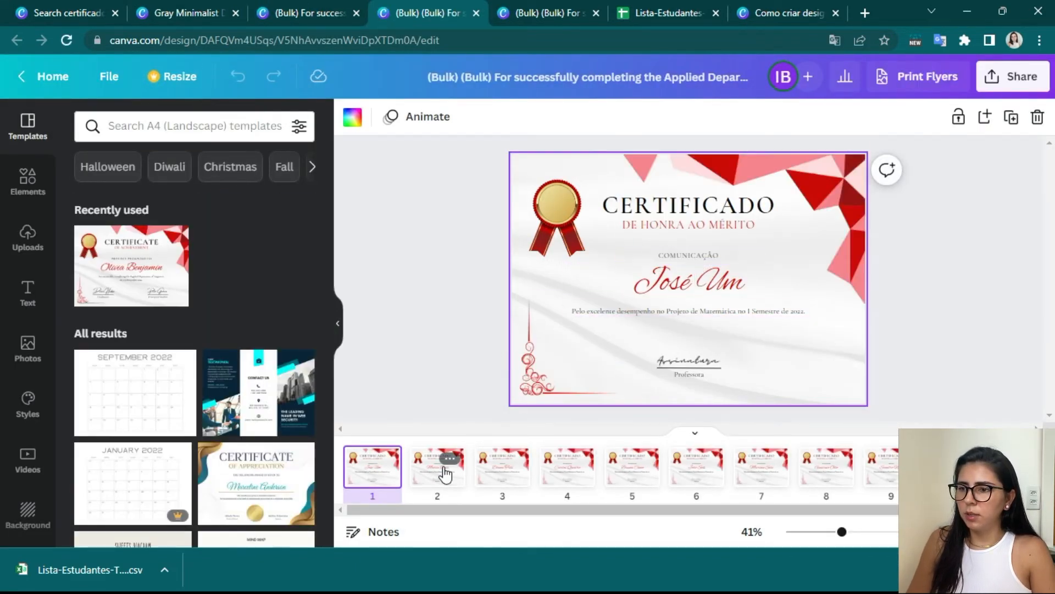
Browse forward and back through the new certificate pages to check the name and title on each
left_click(443, 459)
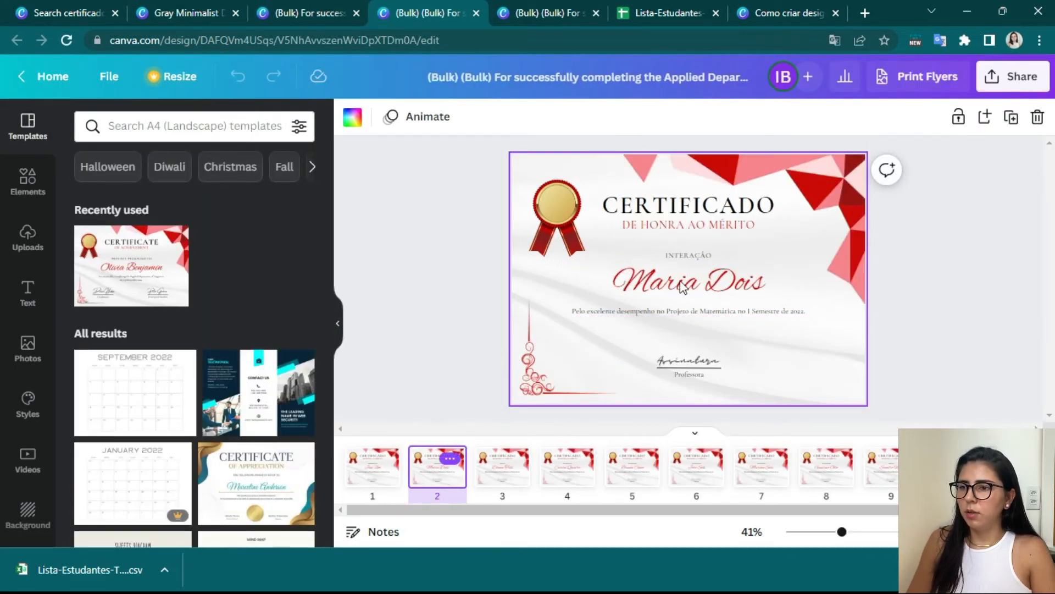
left_click(502, 479)
key("Right")
key("Right")
key("Right")
key("Right")
key("Right")
key("Right")
key("Right")
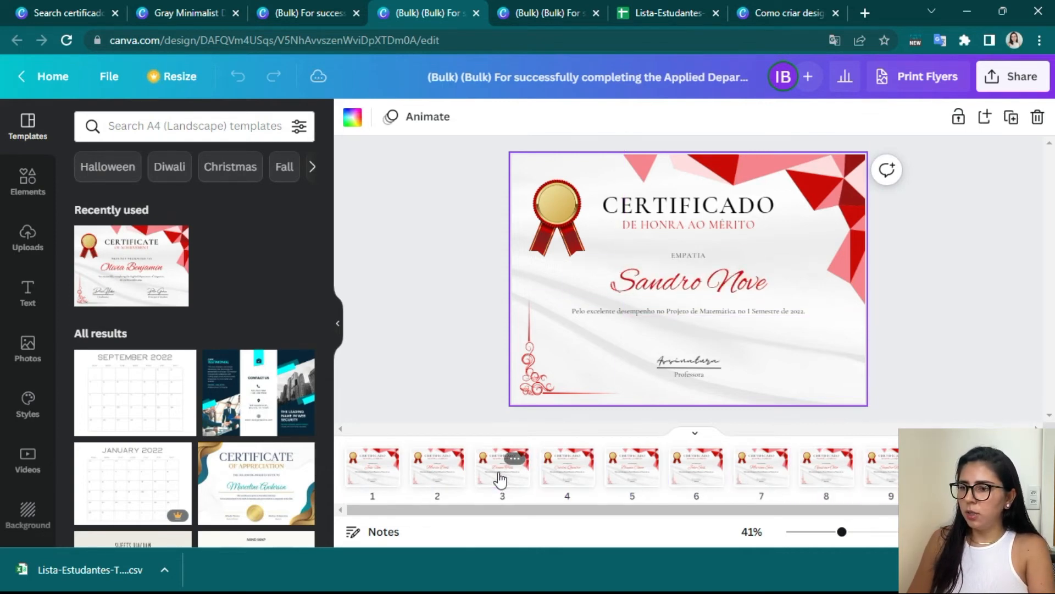
key("Left")
key("Left")
key("Left")
key("Left")
key("Left")
key("Left")
key("Left")
key("Left")
key("Left")
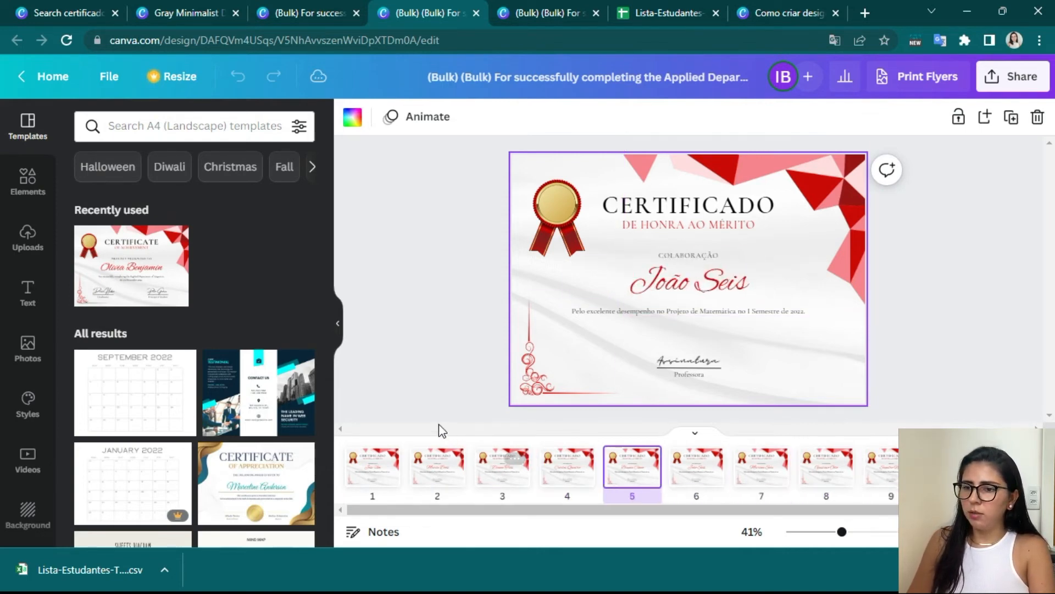
Return to the certificate template, reopen the manual data table to view its options for adding data, and close it
left_click(316, 7)
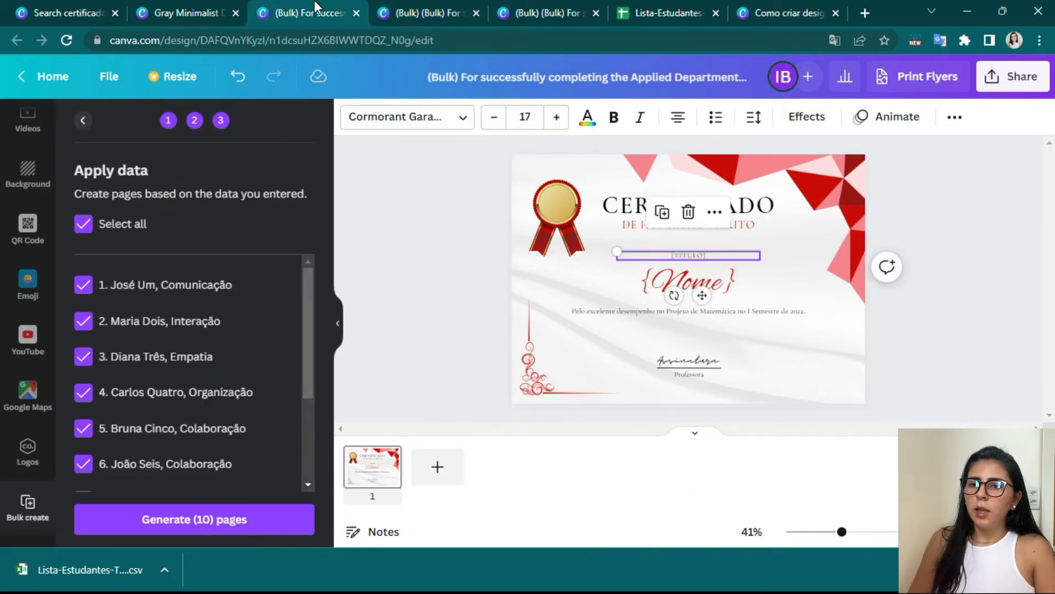
left_click(84, 120)
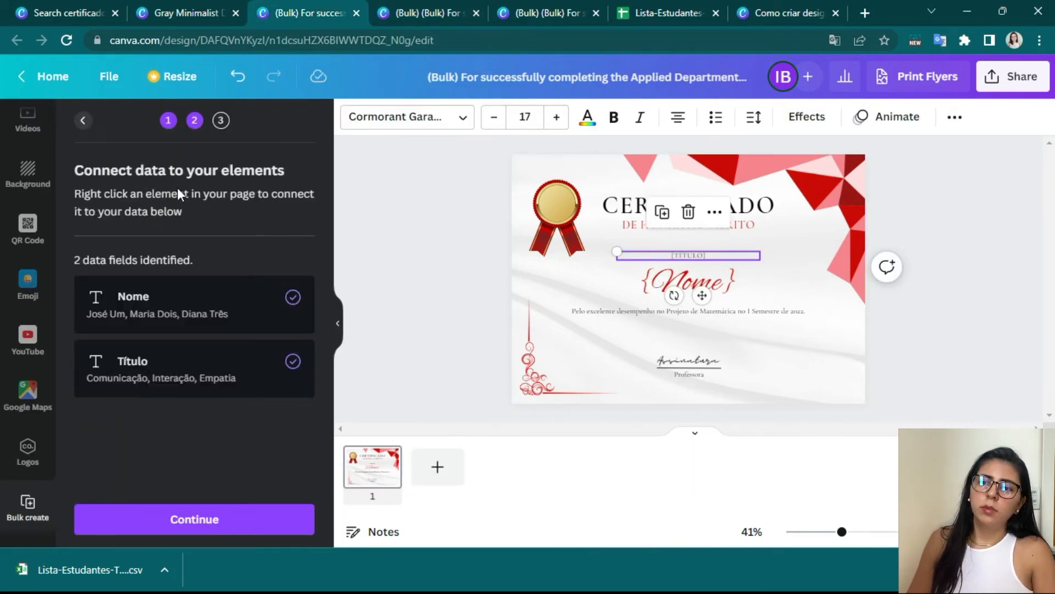
left_click(84, 121)
left_click(171, 269)
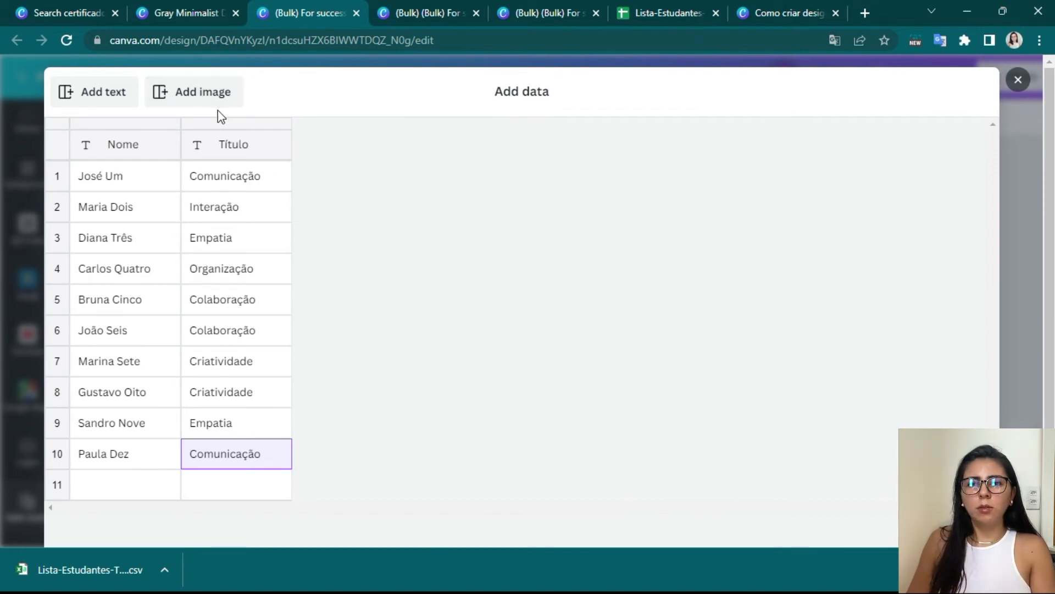
left_click(1018, 80)
Switch to the Gray Minimalist Design Interior Business Card design and open the manual data table in Bulk create
left_click(173, 6)
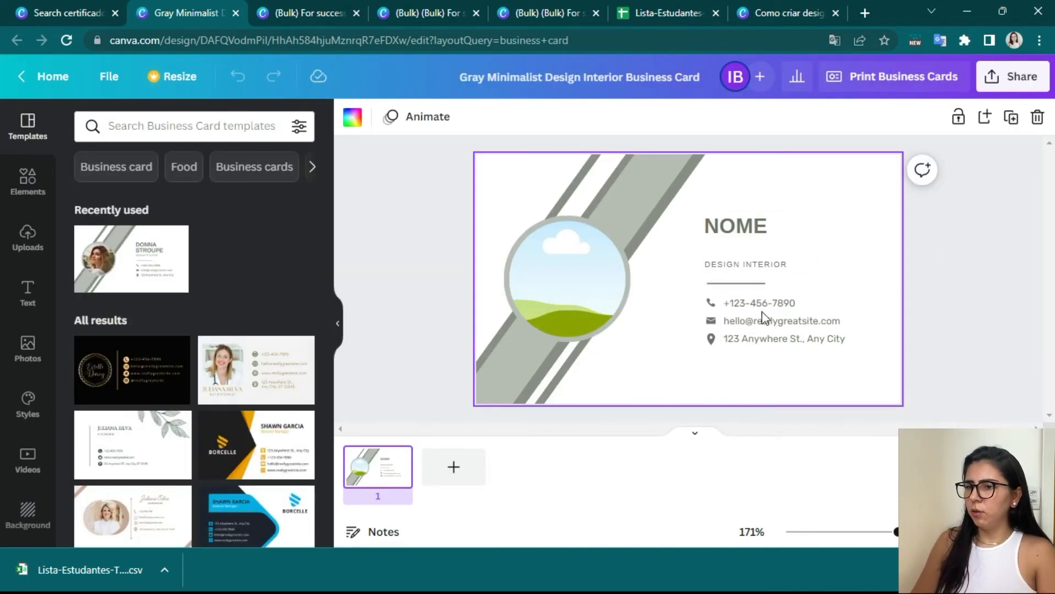
left_click(758, 226)
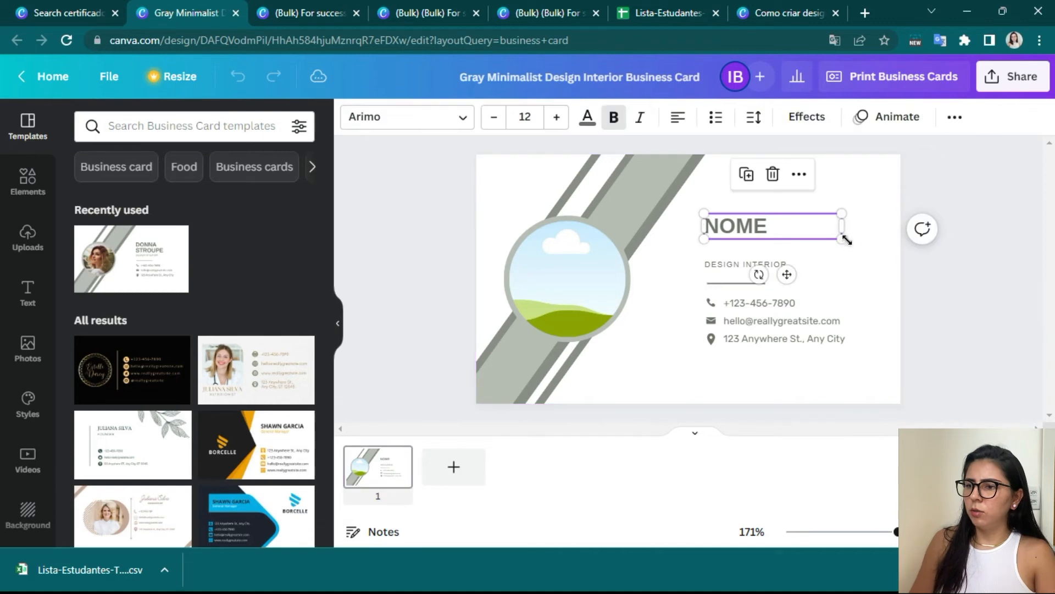
left_click(954, 280)
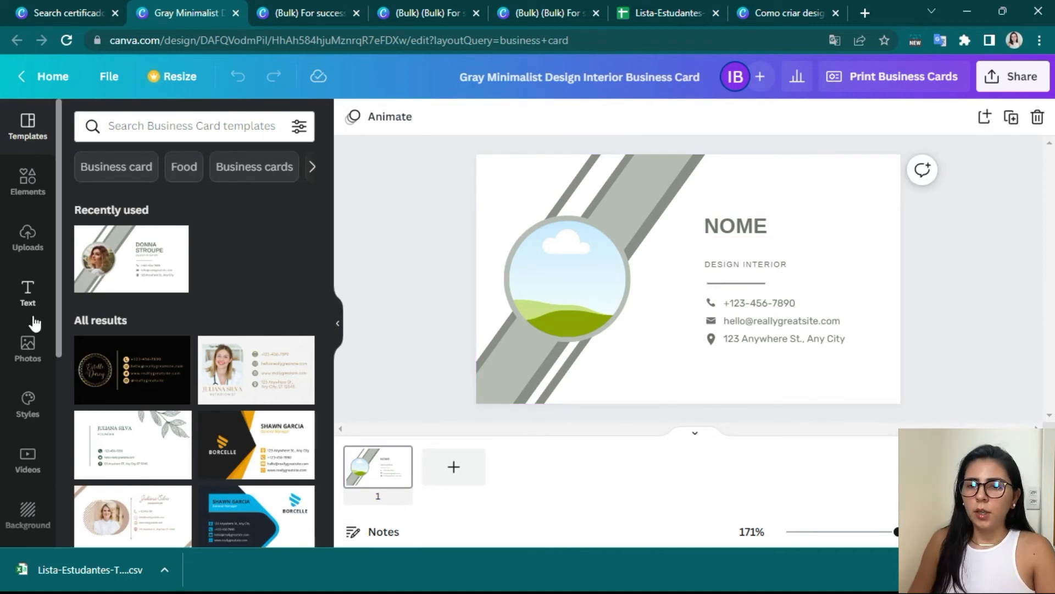
scroll(27, 329, "down", 5)
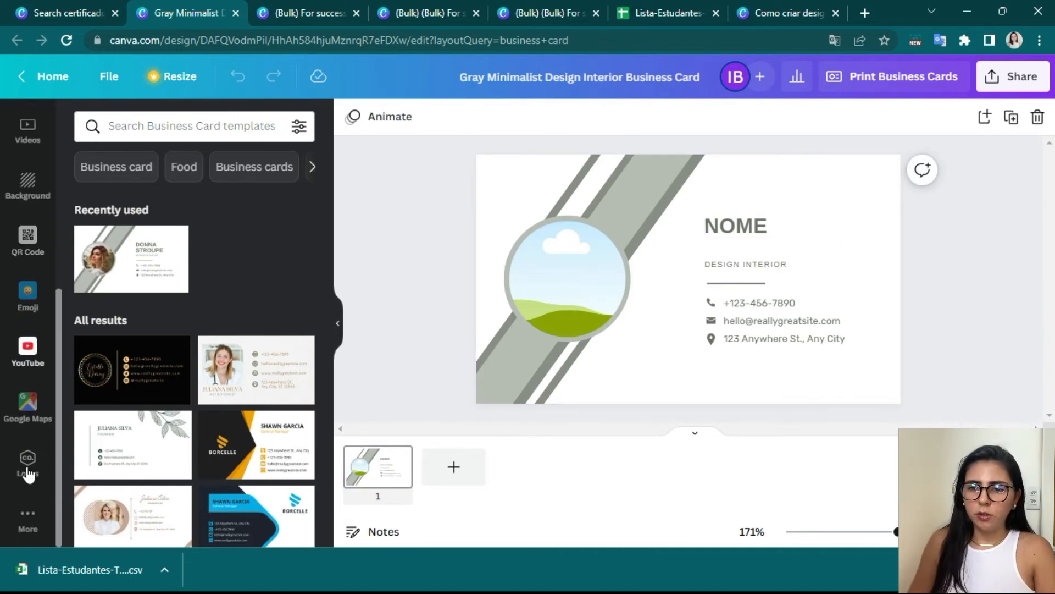
left_click(28, 519)
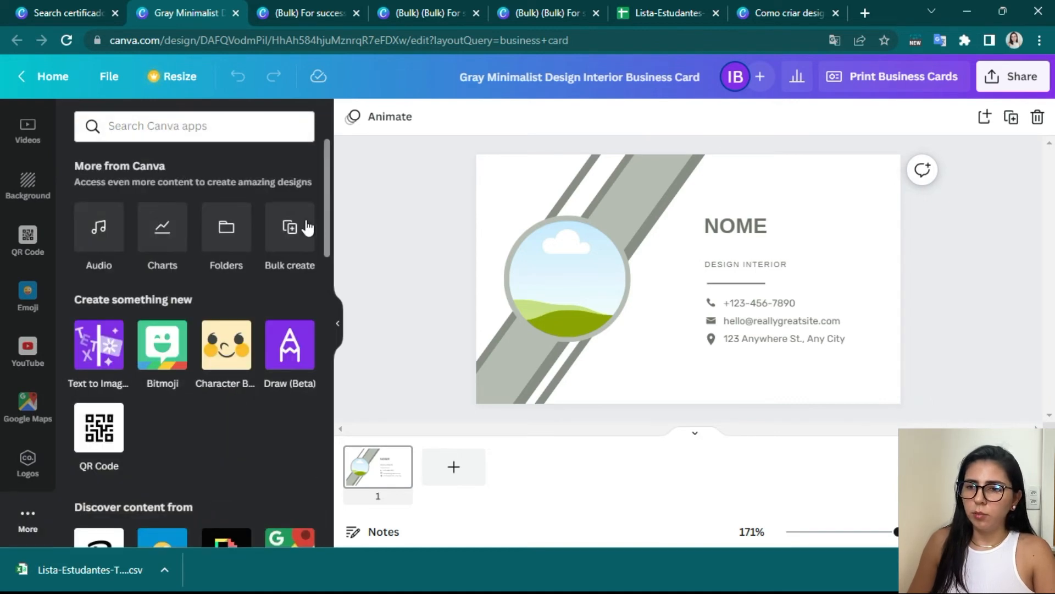
left_click(292, 231)
left_click(210, 264)
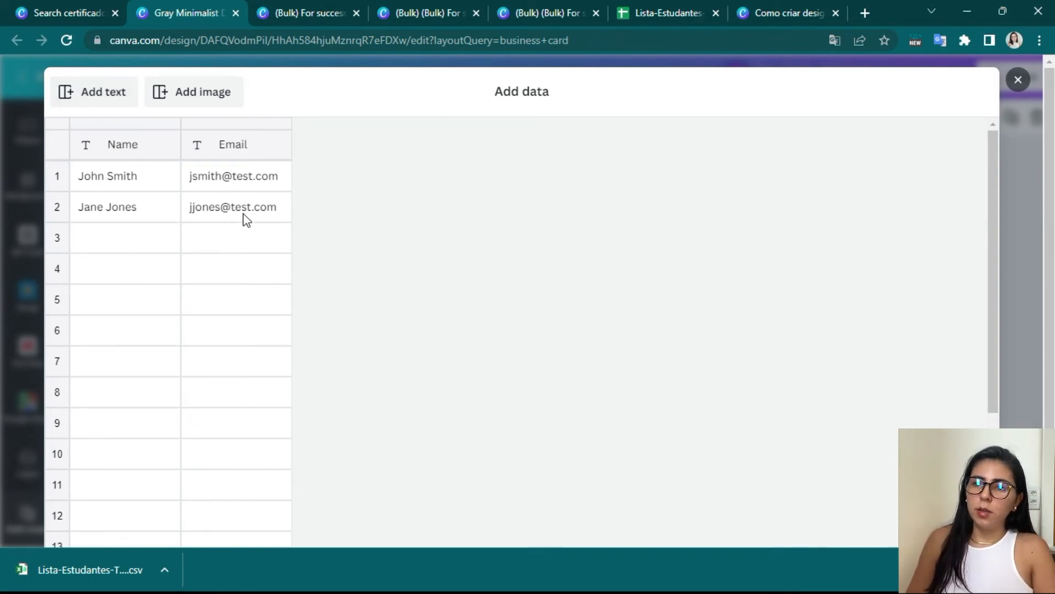
Delete the Email column, add an Image column beside Name, and close the data table
right_click(245, 153)
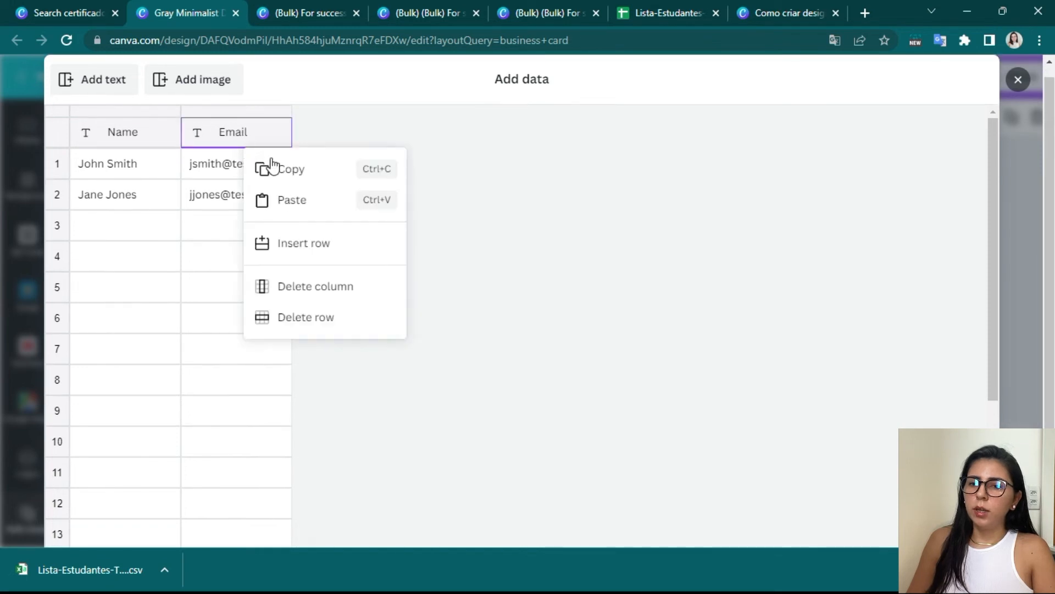
left_click(323, 287)
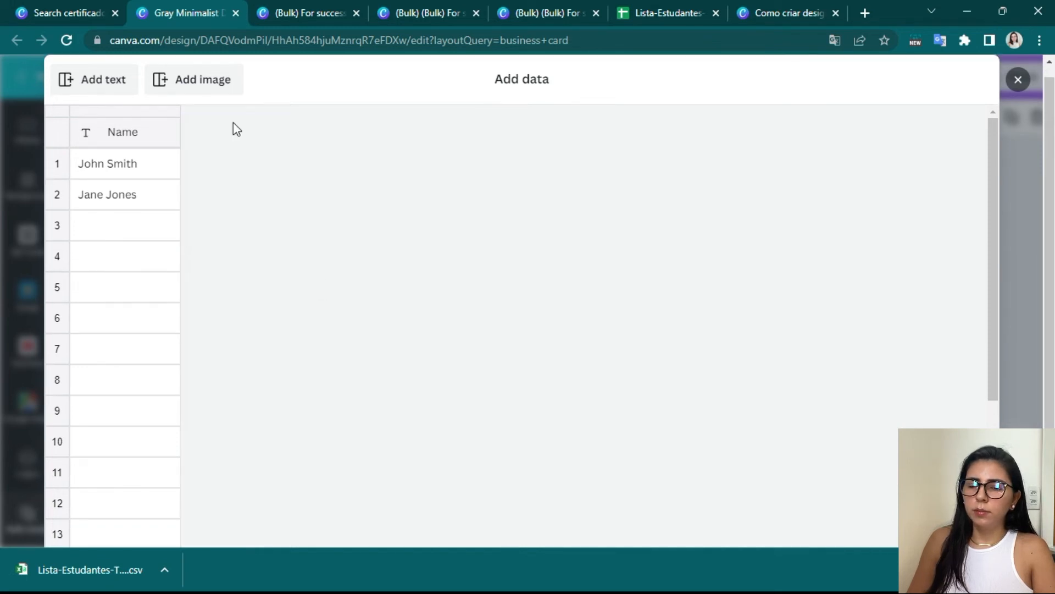
left_click(204, 84)
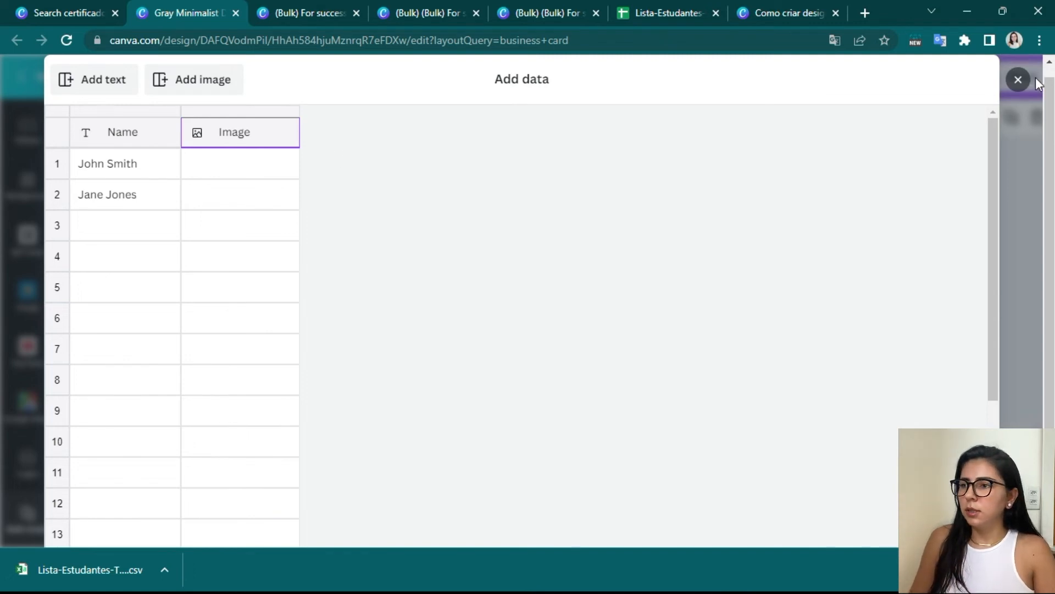
left_click(1018, 79)
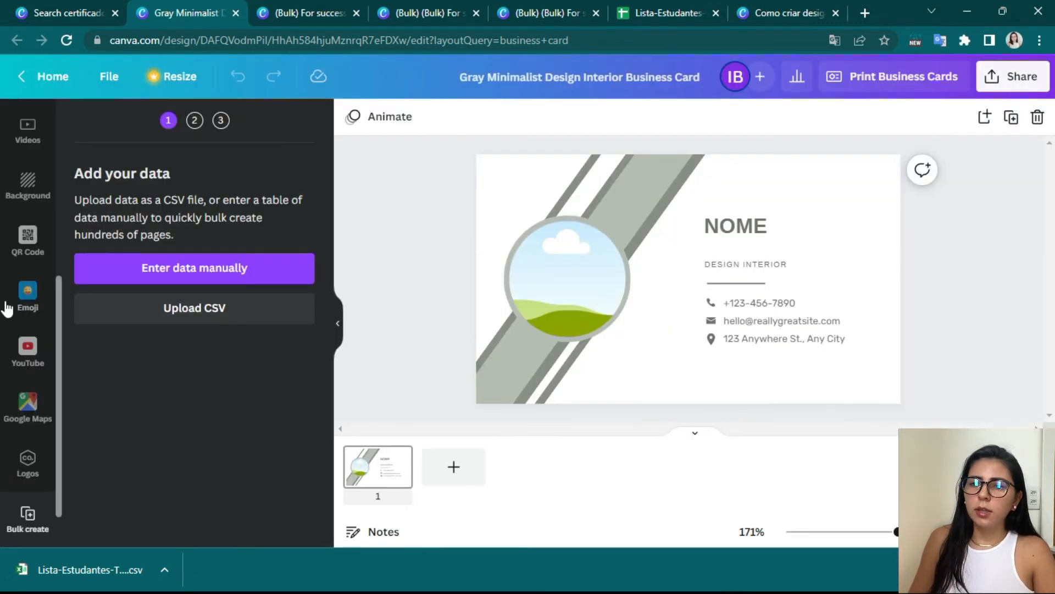
Check the uploaded images available for the cards and reopen the manual data table in Bulk create
scroll(38, 258, "up", 5)
left_click(27, 248)
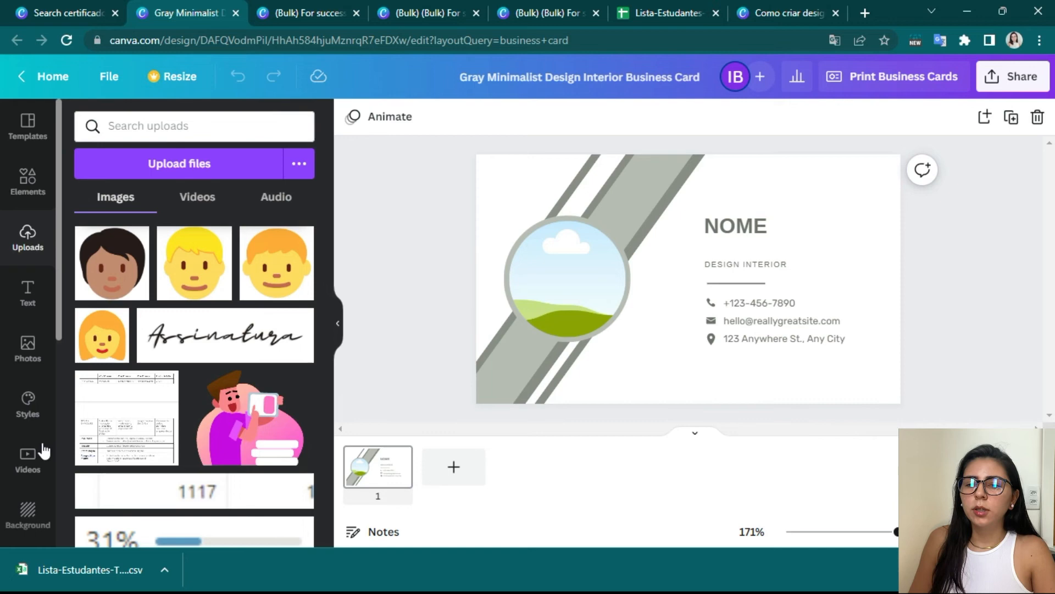
scroll(27, 456, "down", 5)
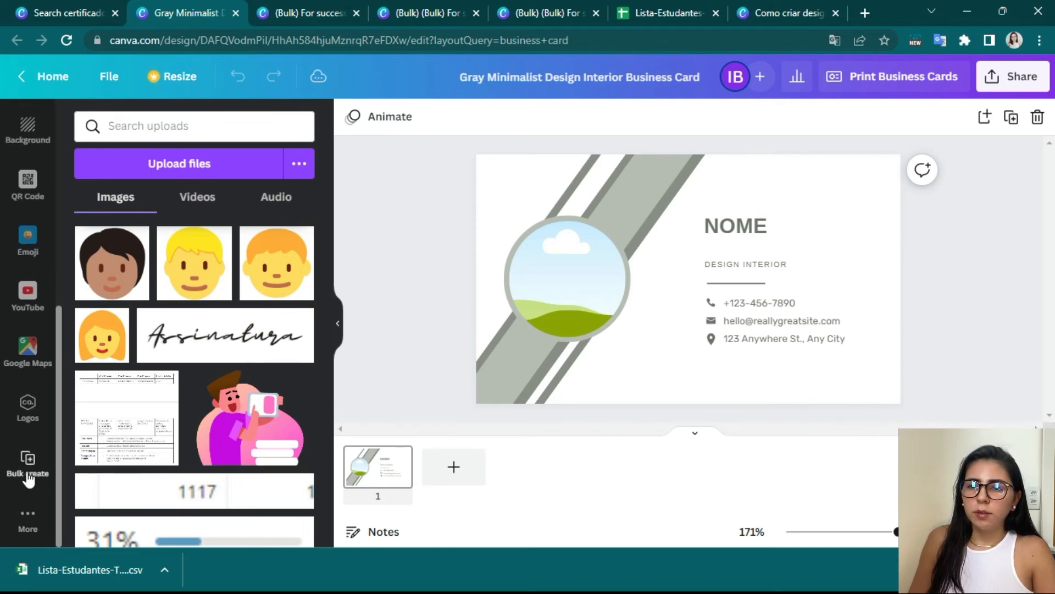
left_click(27, 462)
left_click(198, 270)
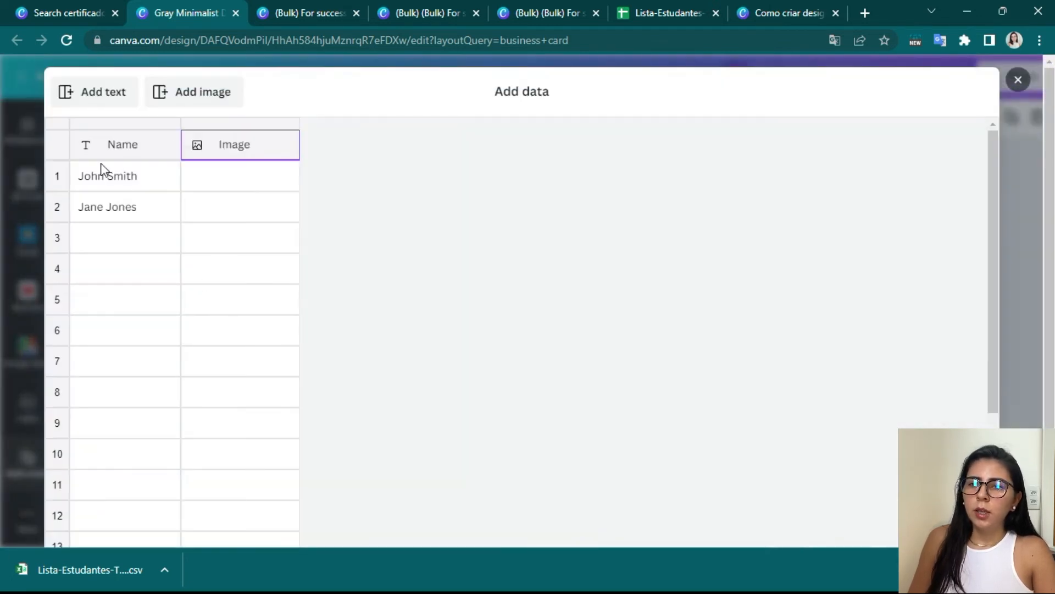
Assign the blond face image to row 1 and the dark-haired face image to row 2, and finish the data table
left_click(224, 186)
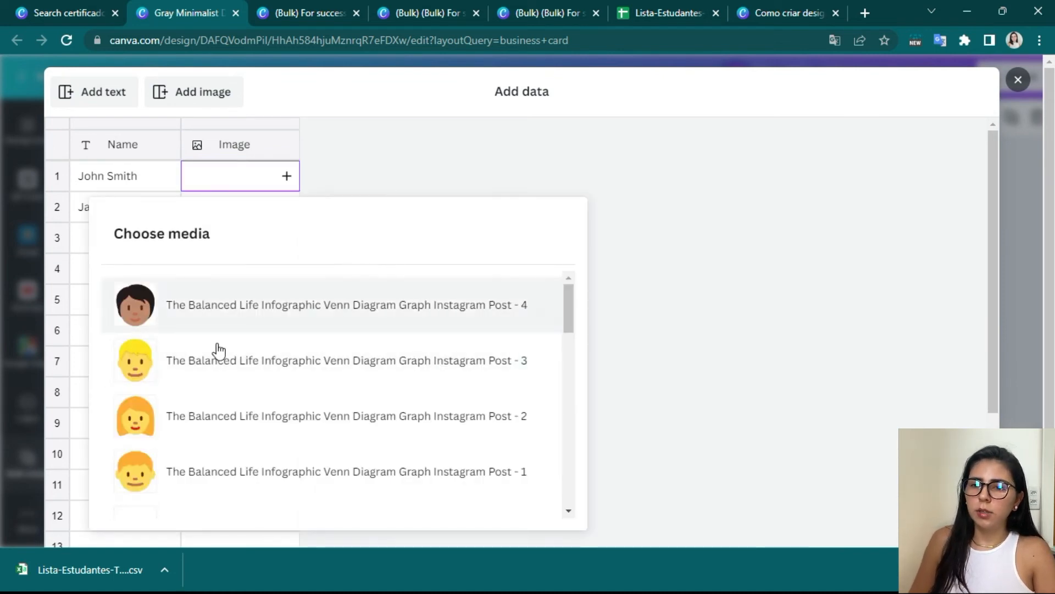
left_click(182, 369)
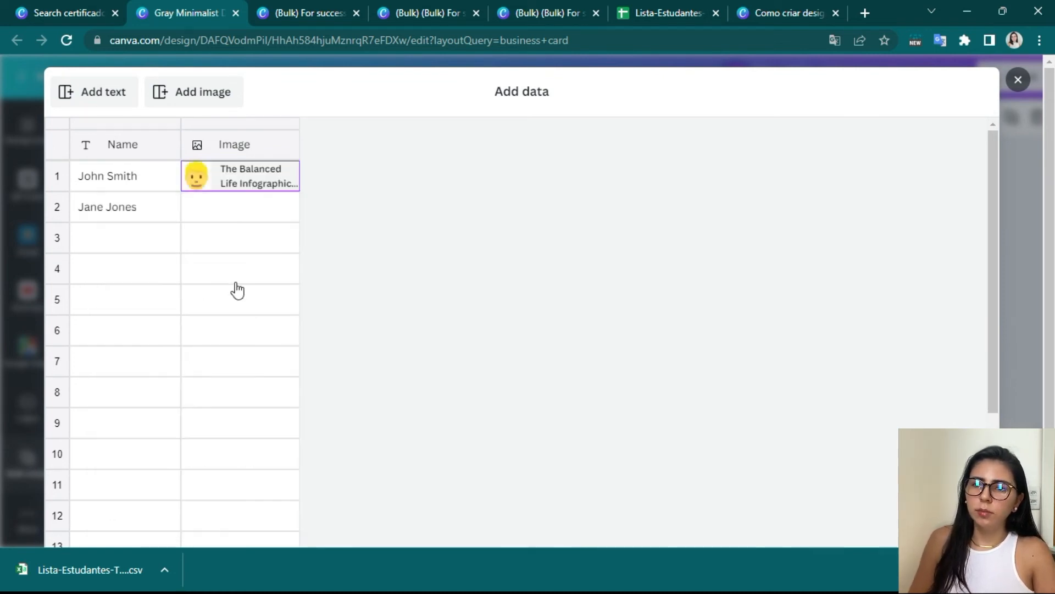
left_click(217, 212)
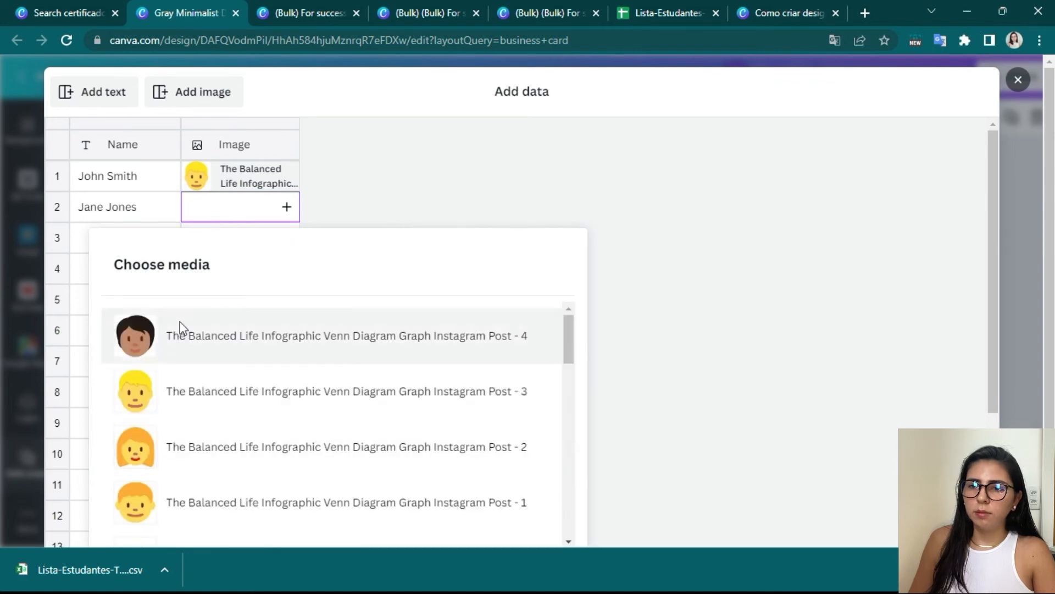
left_click(179, 328)
scroll(721, 377, "down", 5)
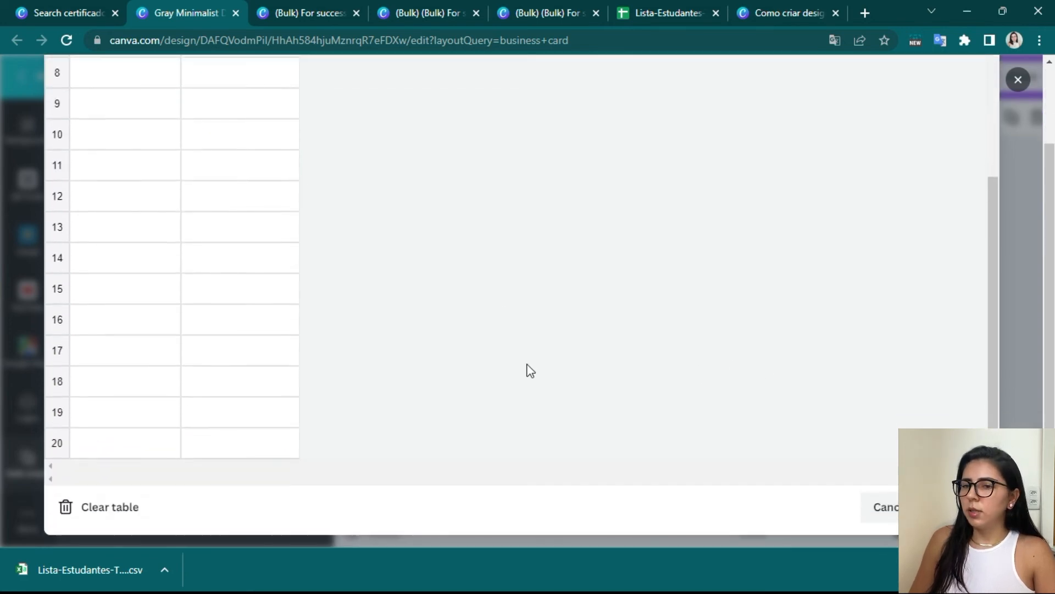
scroll(546, 377, "up", 5)
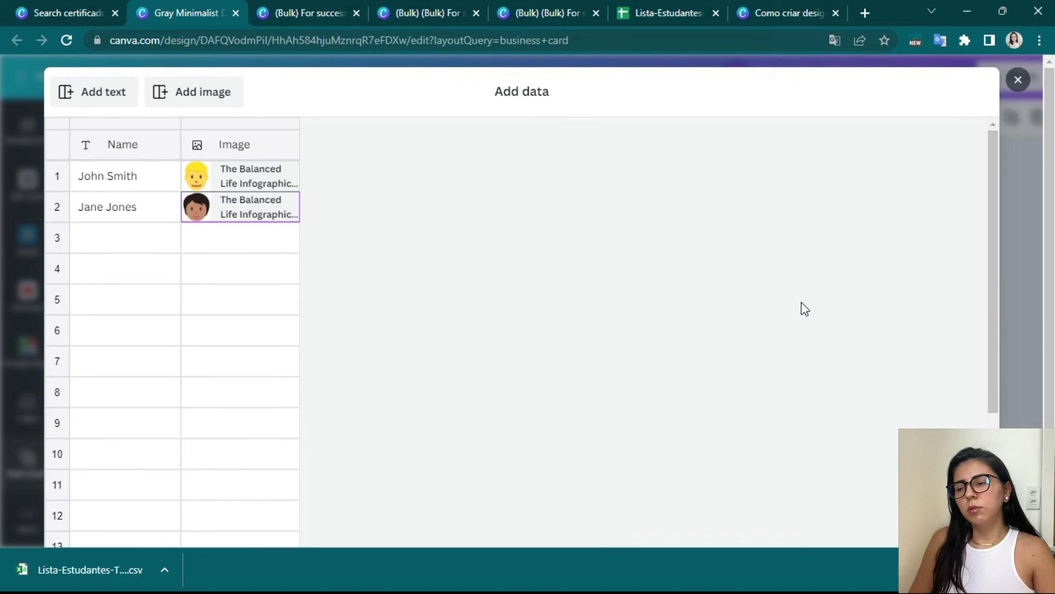
scroll(930, 405, "down", 5)
left_click(958, 508)
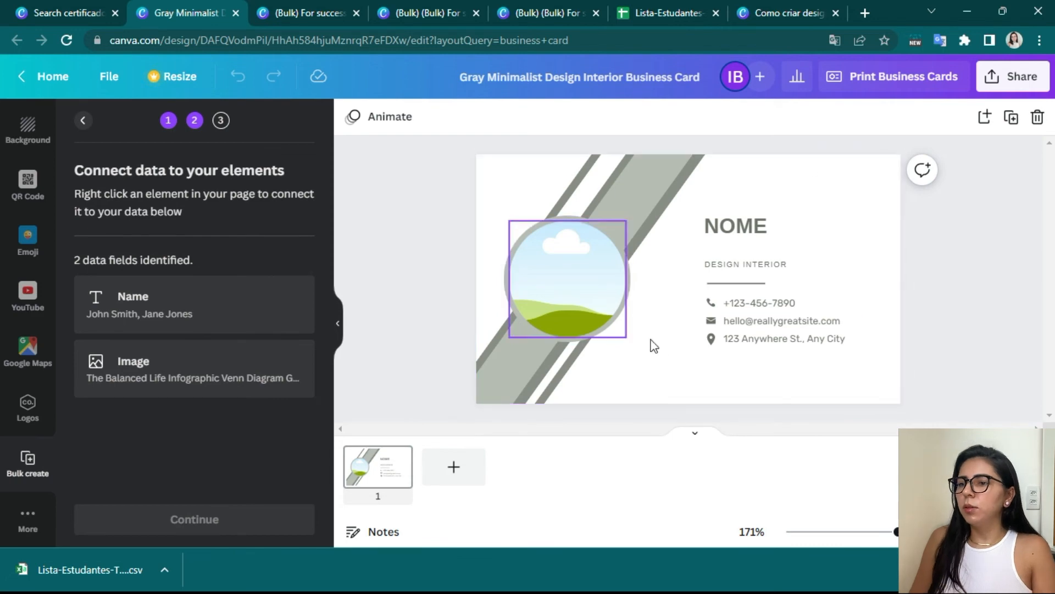
Connect the "NOME" text on the business card to the Name field
right_click(737, 228)
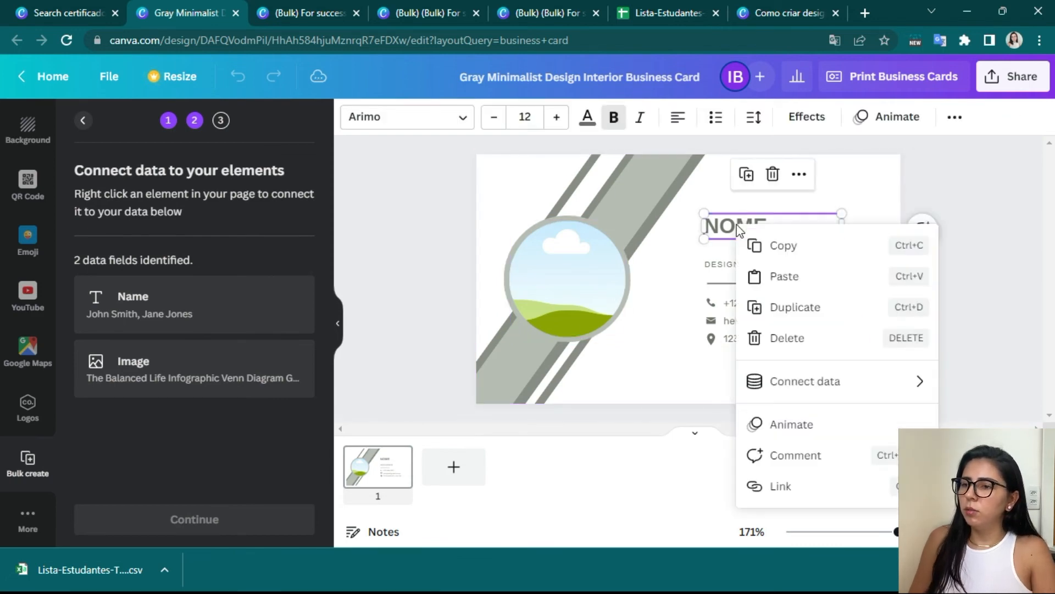
mouse_move(813, 388)
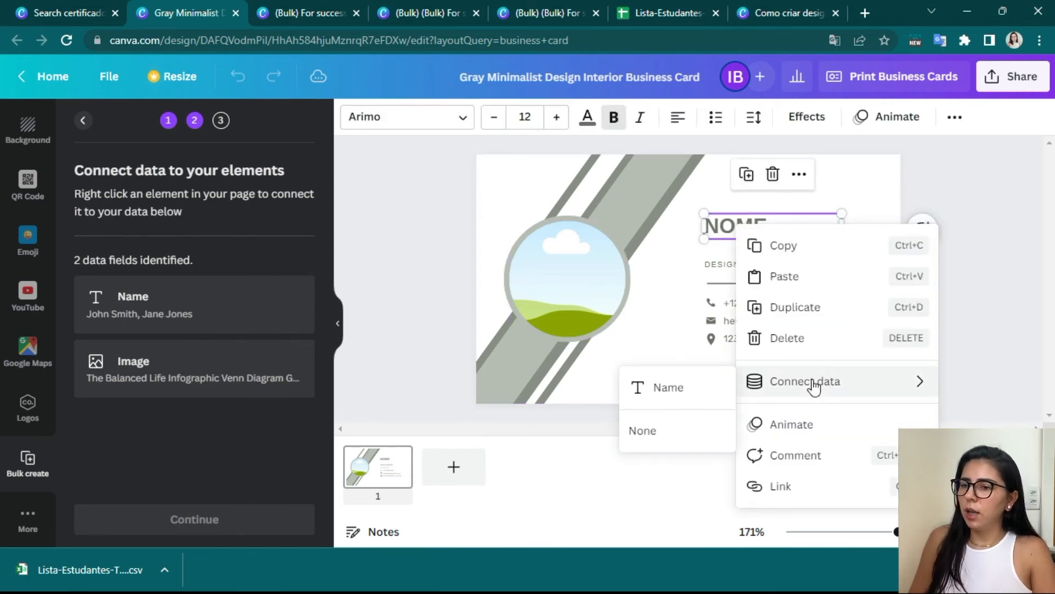
left_click(682, 390)
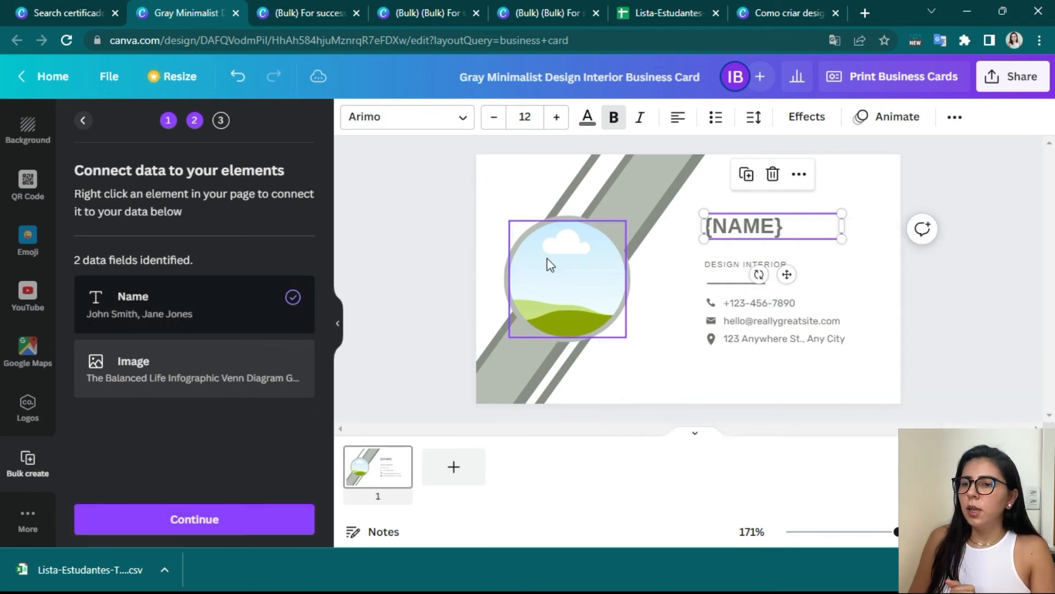
Connect the circular picture frame on the business card to the Image field
left_click(553, 283)
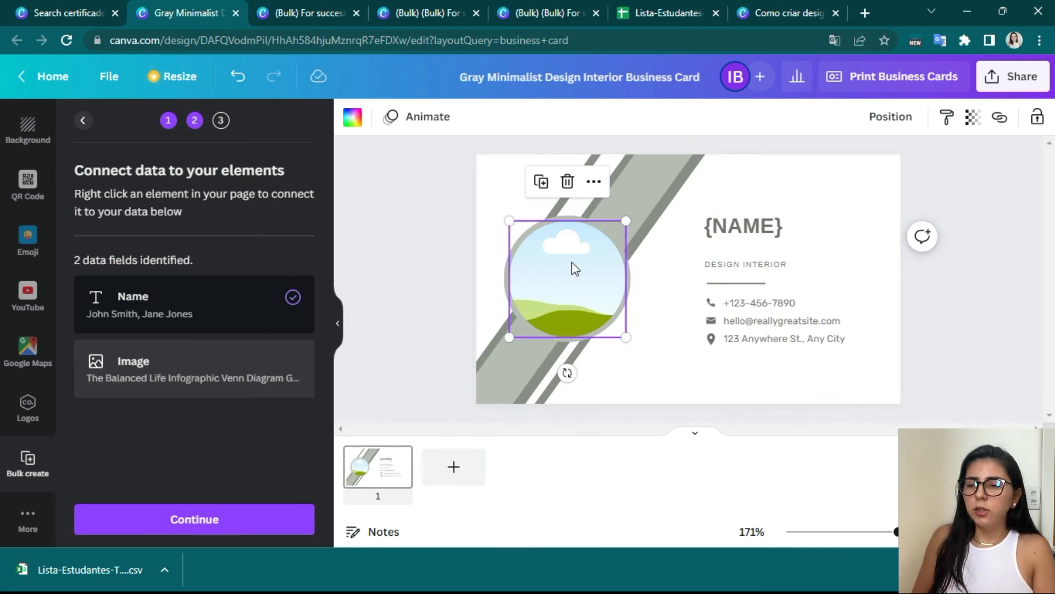
right_click(566, 260)
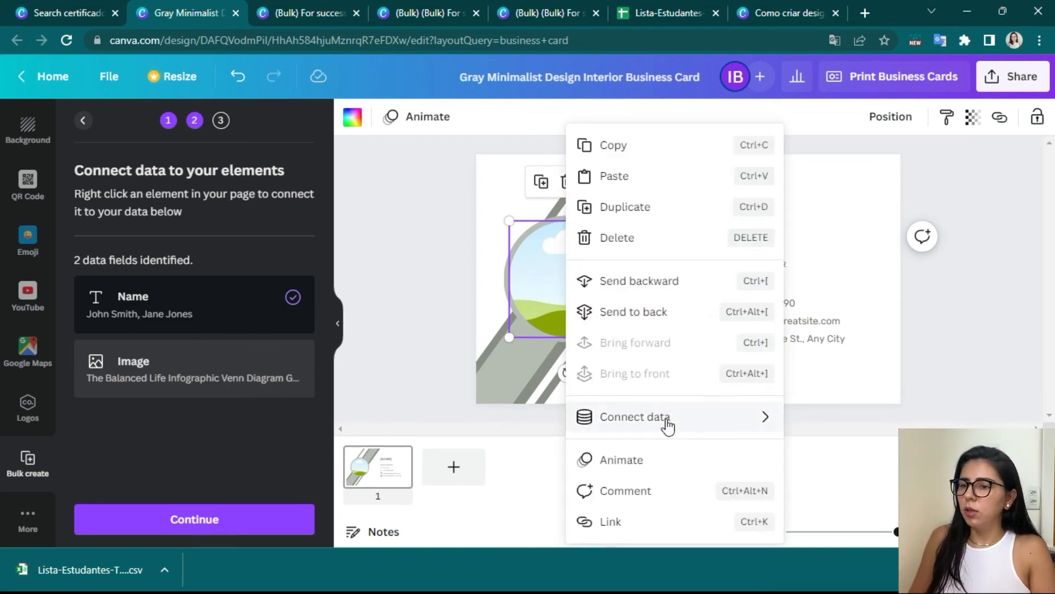
mouse_move(670, 427)
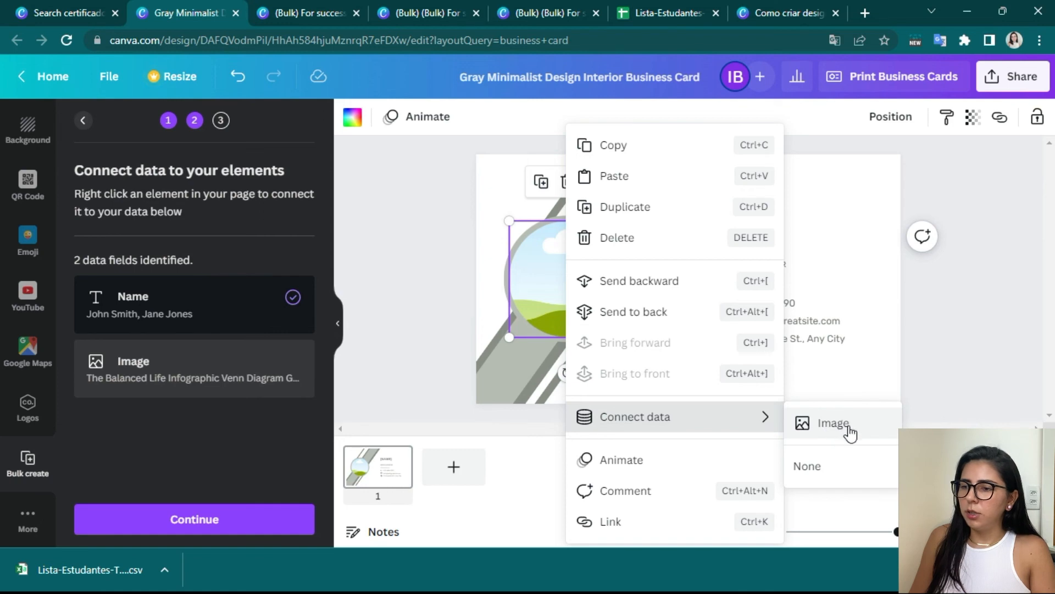
left_click(833, 423)
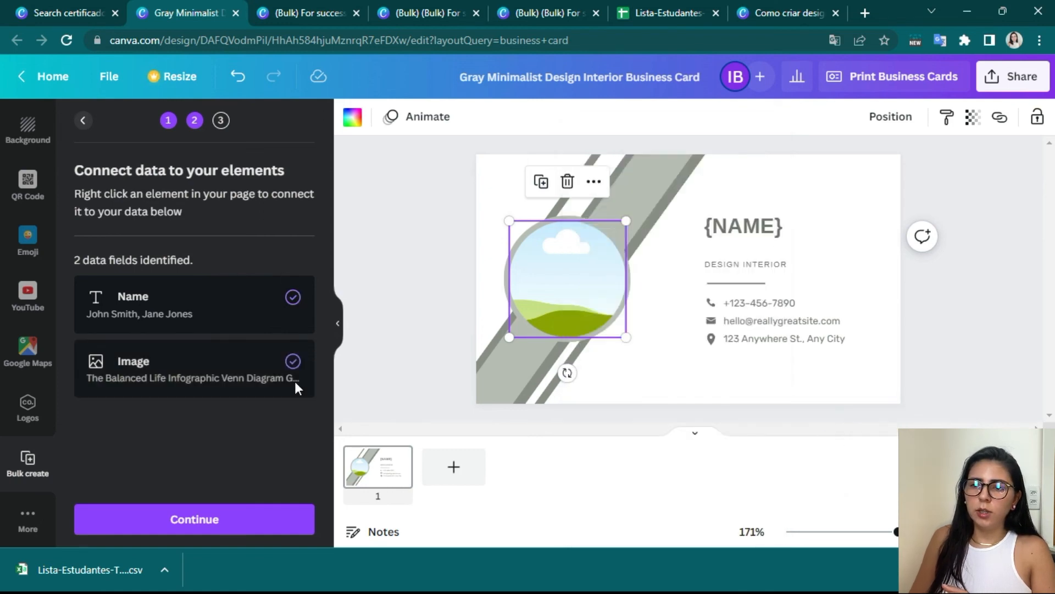
Apply both data rows, generate the two business card pages, and view the second page
left_click(212, 518)
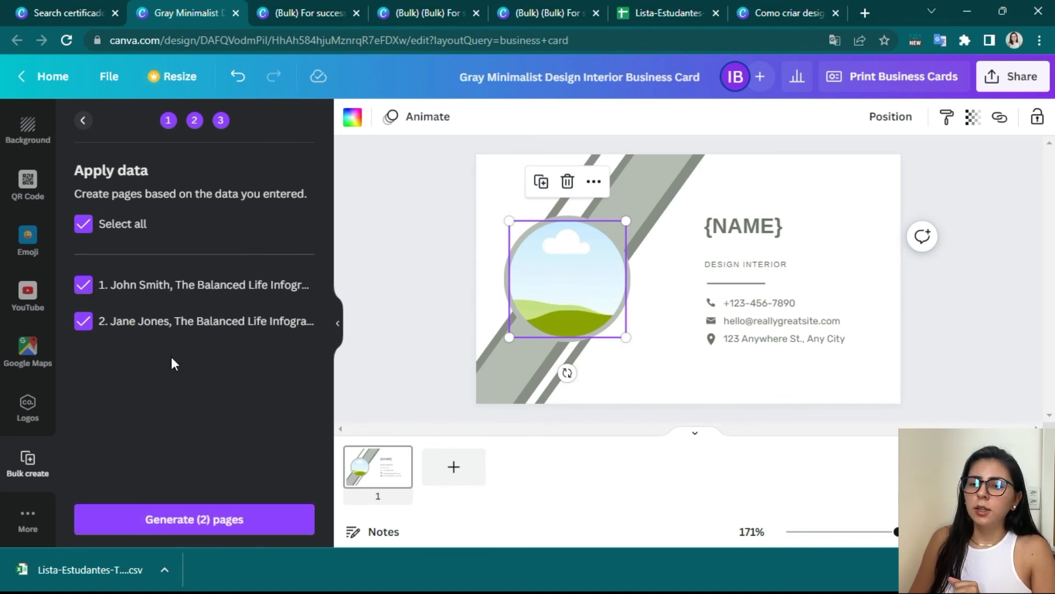
left_click(223, 521)
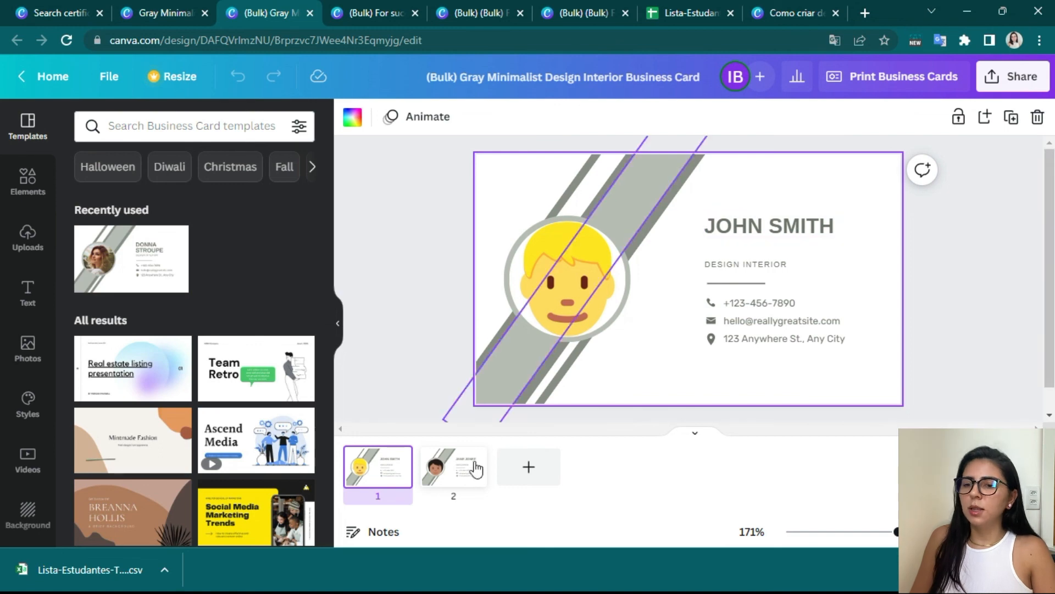
left_click(450, 489)
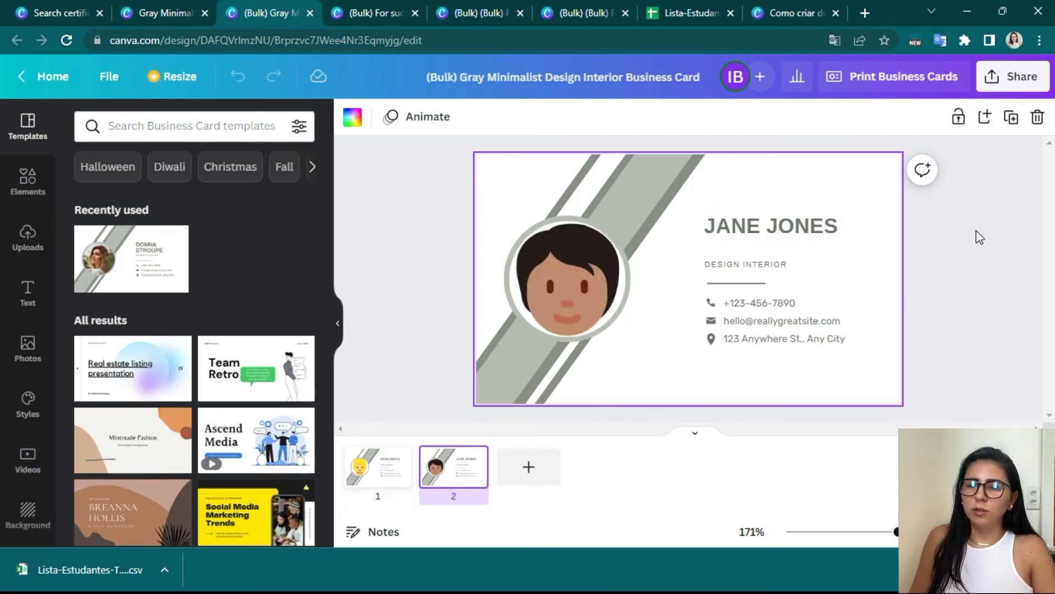